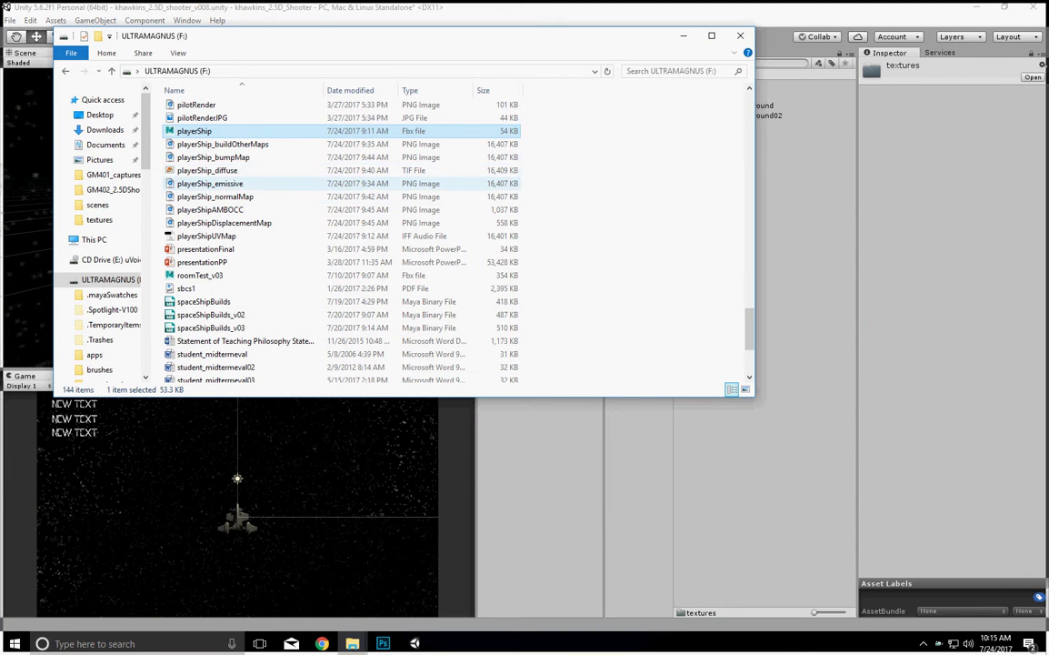
Copy the playerShip diffuse, emissive, normalMap, AMBOCC and DisplacementMap images from the ULTRAMAGNUS (F:) drive into the project's Assets/textures folder
click(208, 170)
ctrl+click(210, 183)
ctrl+click(228, 196)
ctrl+click(233, 210)
ctrl+click(261, 223)
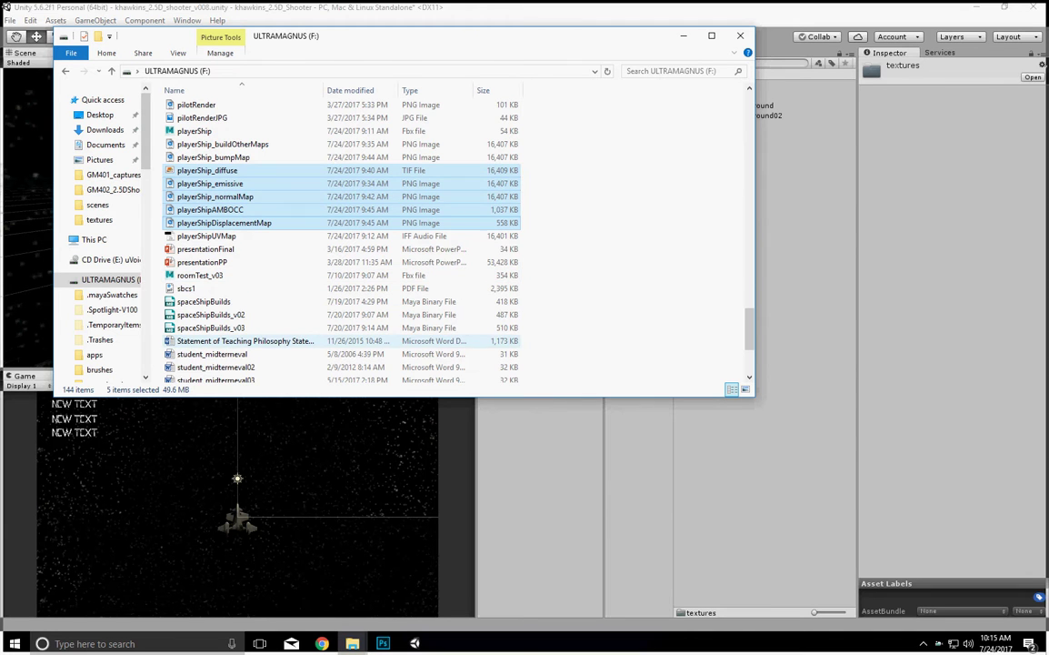
click(352, 643)
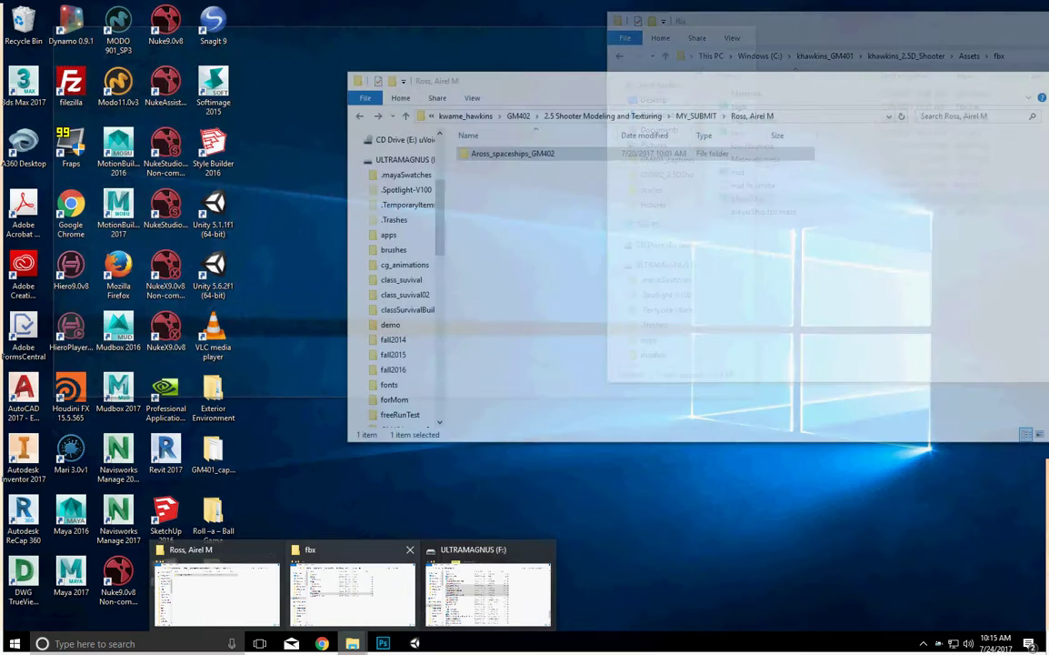
click(353, 591)
click(620, 56)
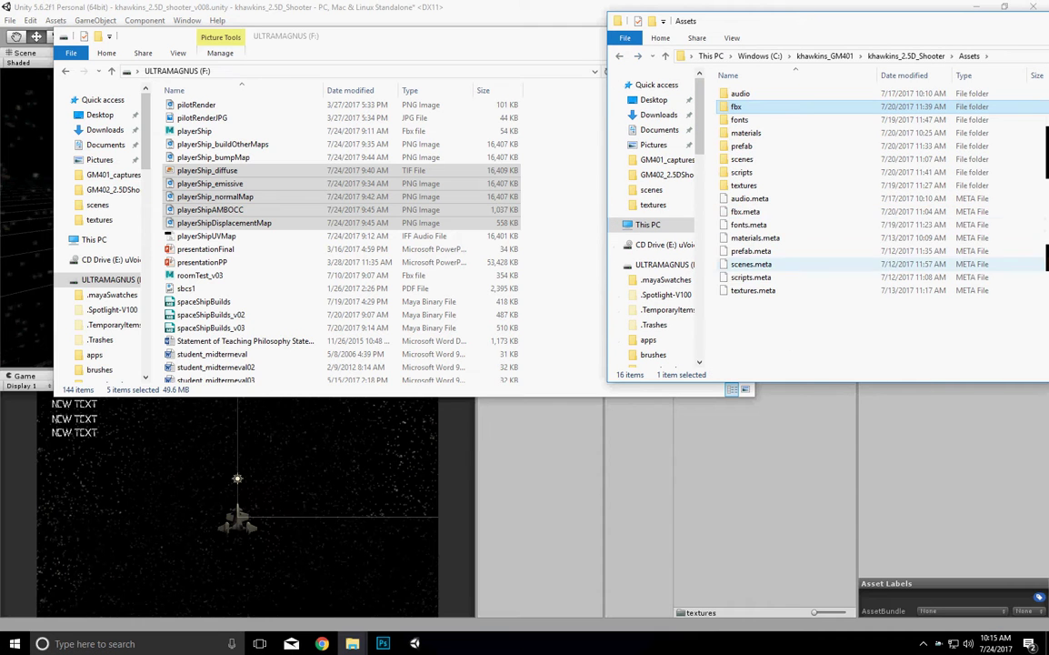
double_click(747, 185)
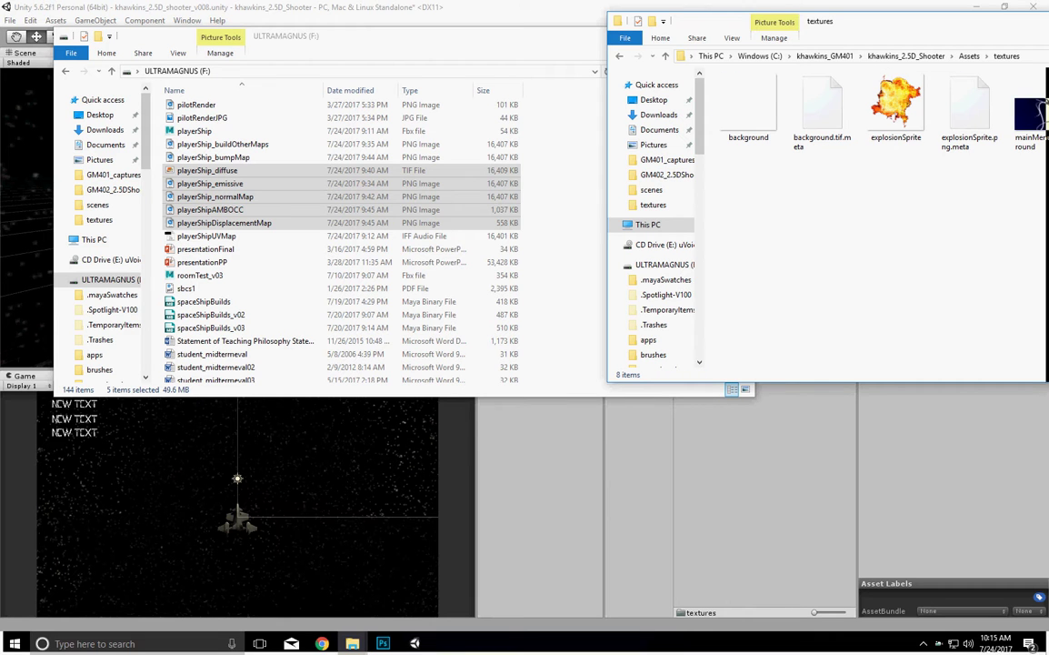
key(ctrl+v)
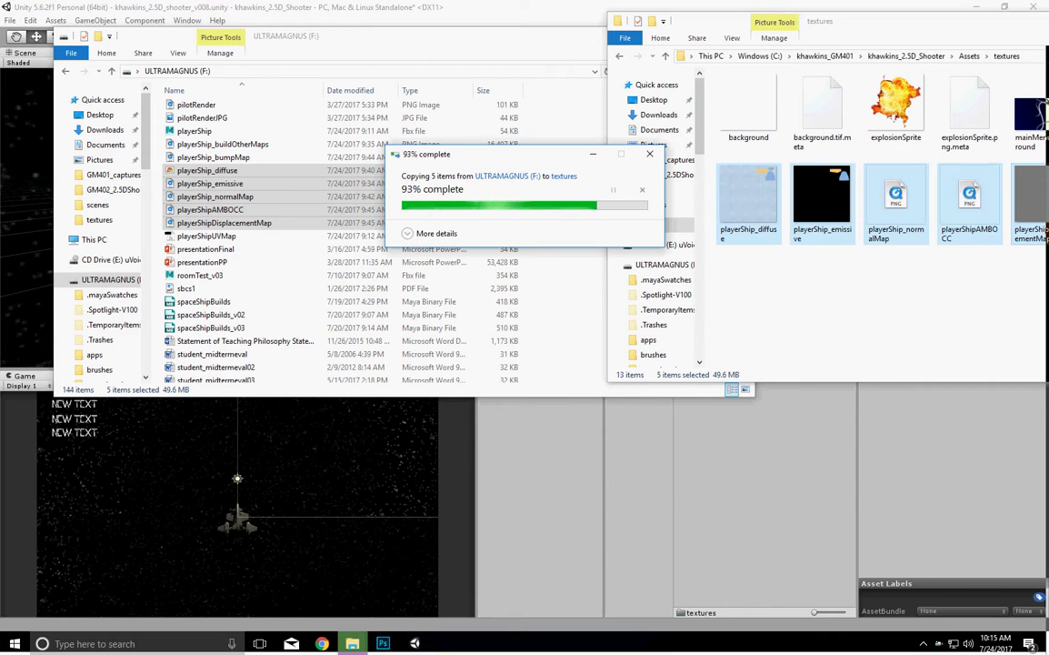
click(800, 304)
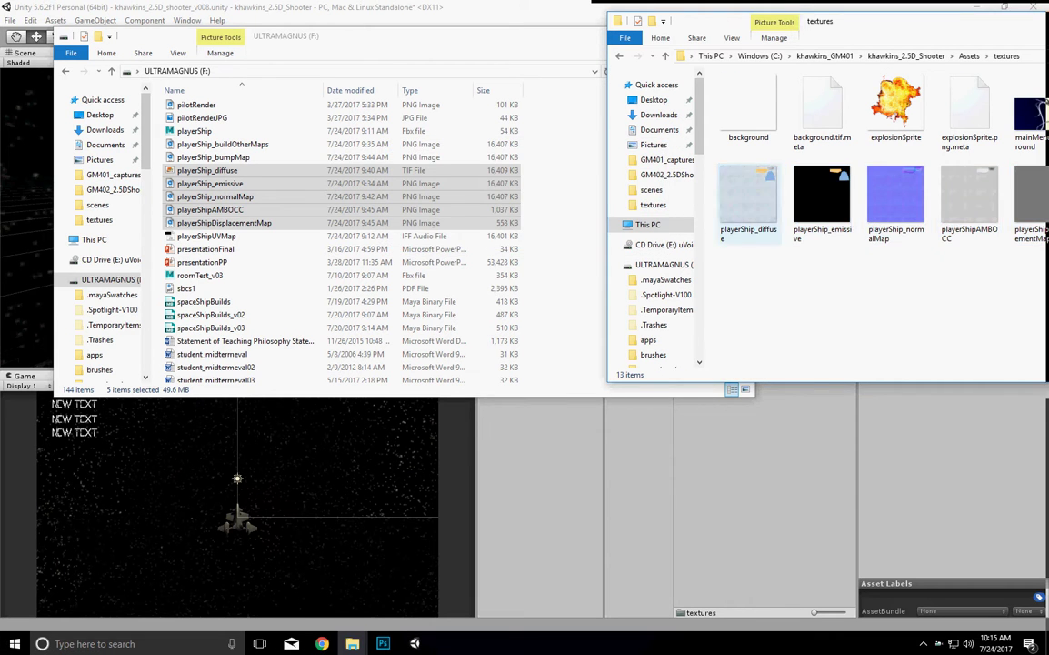
drag(882, 21, 722, 12)
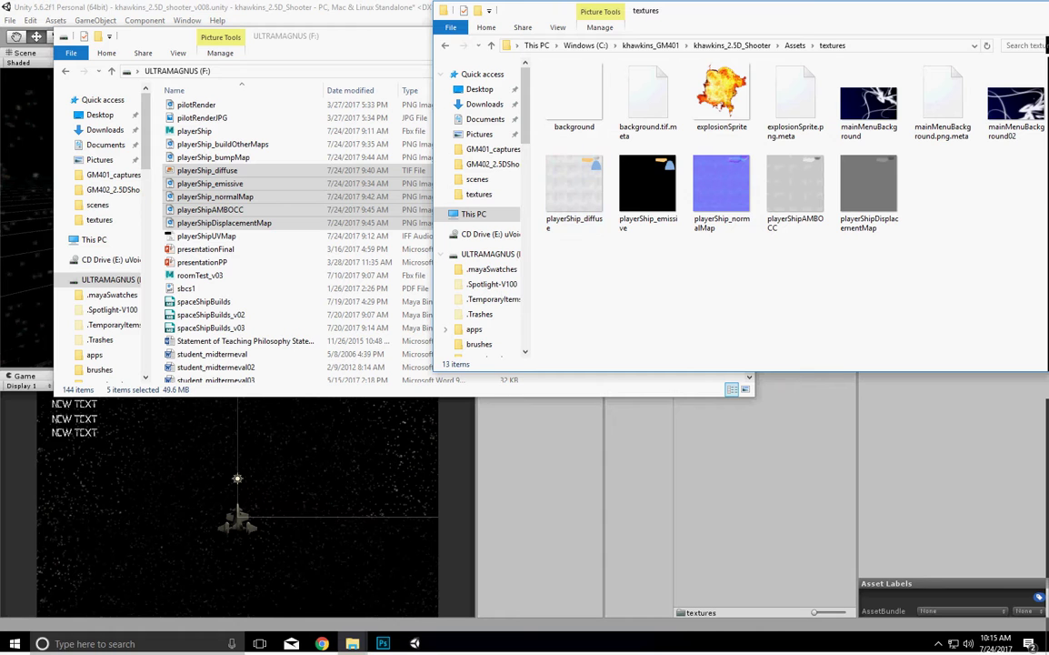
Switch to Unity and examine the player ship along with the contents of the fbx, fbx/Materials and materials asset folders
key(alt+Tab)
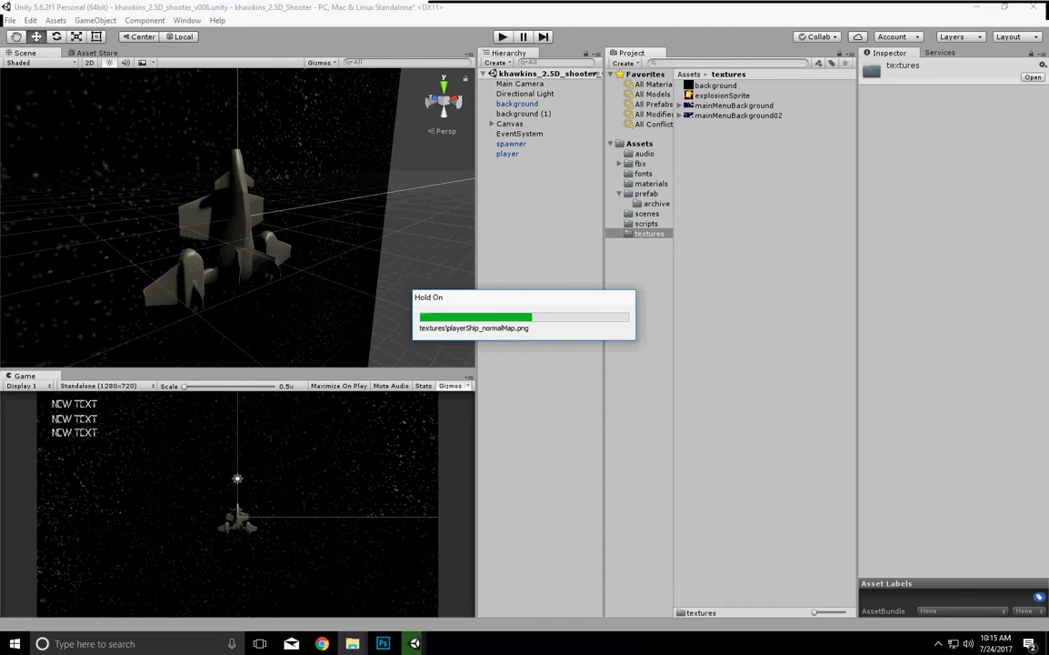
click(235, 209)
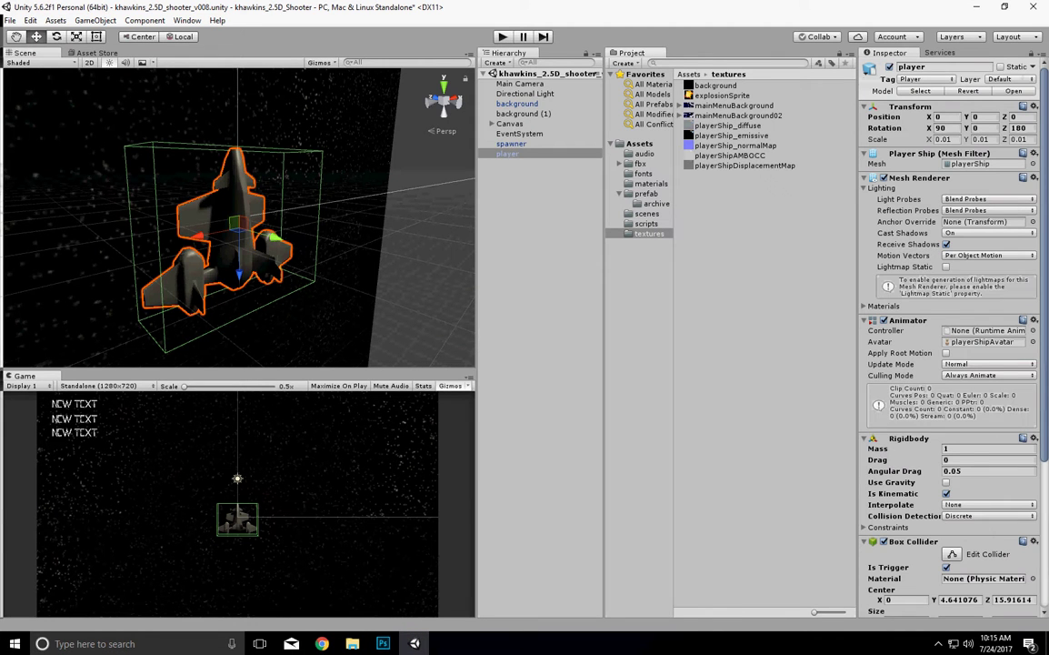
click(641, 164)
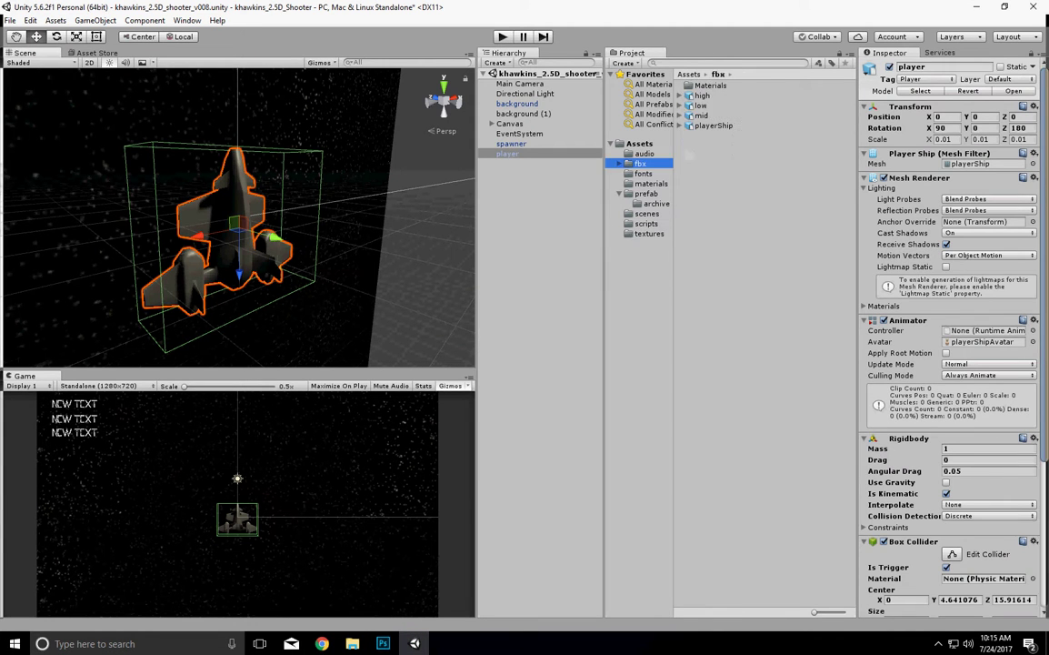
click(619, 164)
double_click(710, 86)
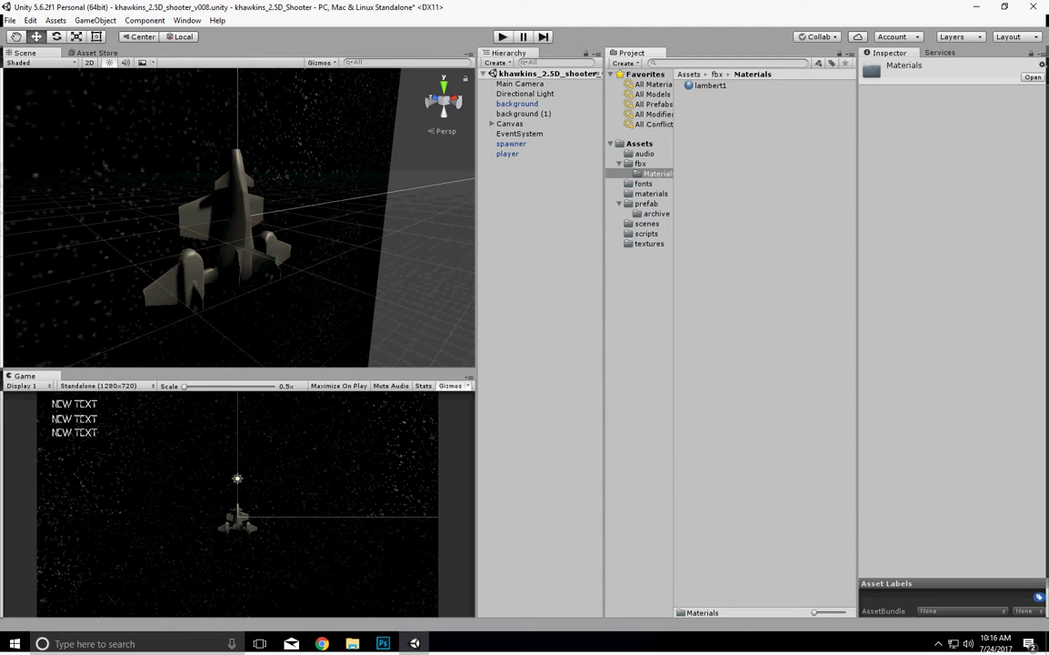
click(619, 164)
click(651, 184)
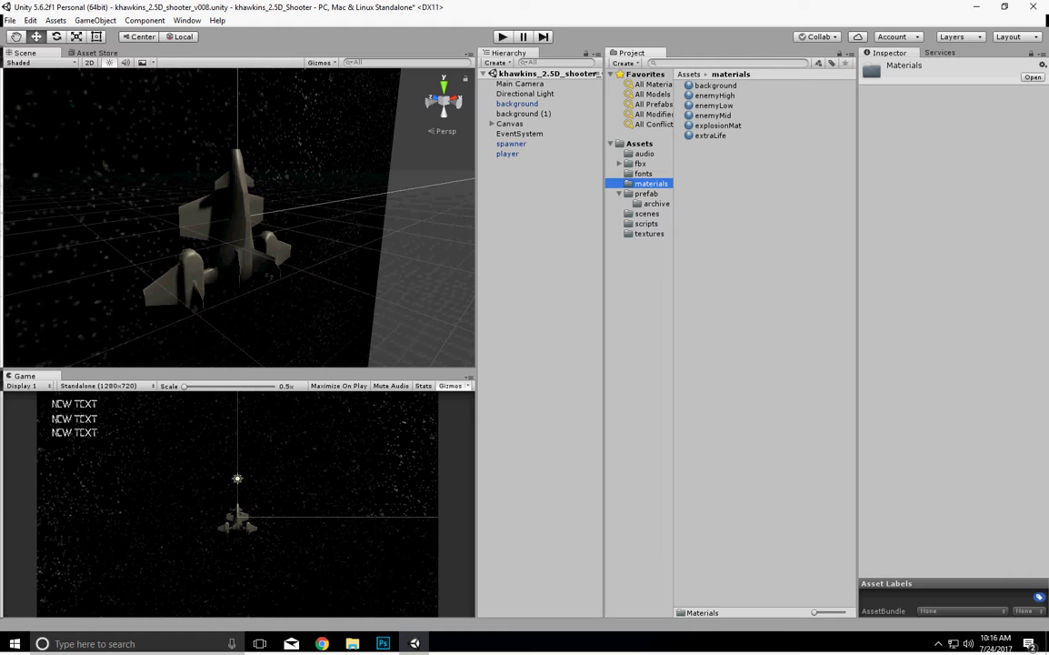
right_click(721, 188)
mouse_move(753, 196)
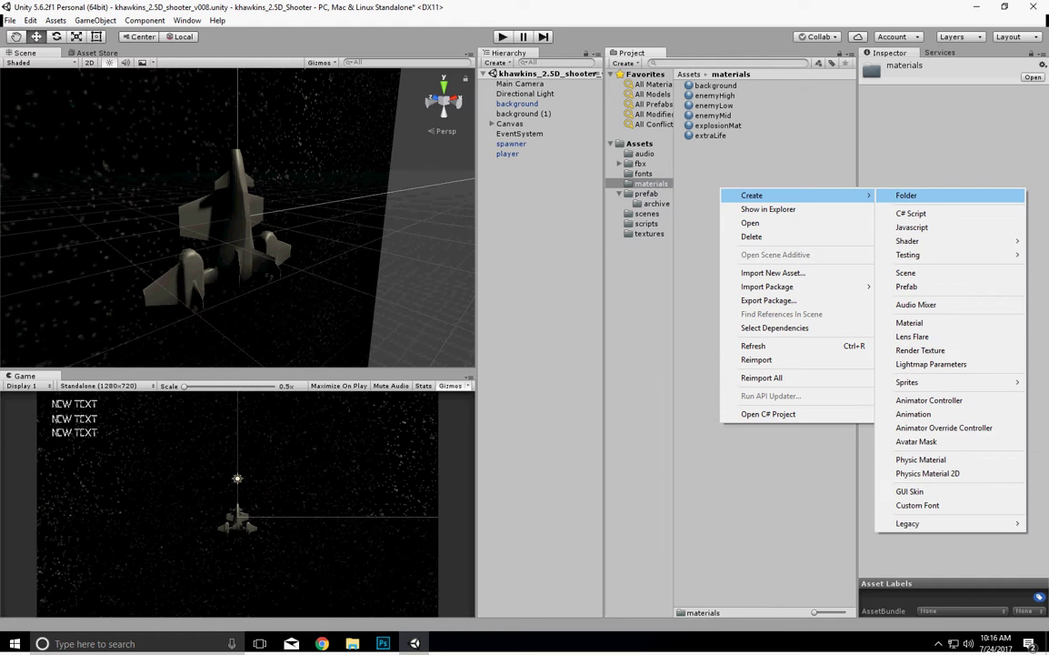
click(906, 195)
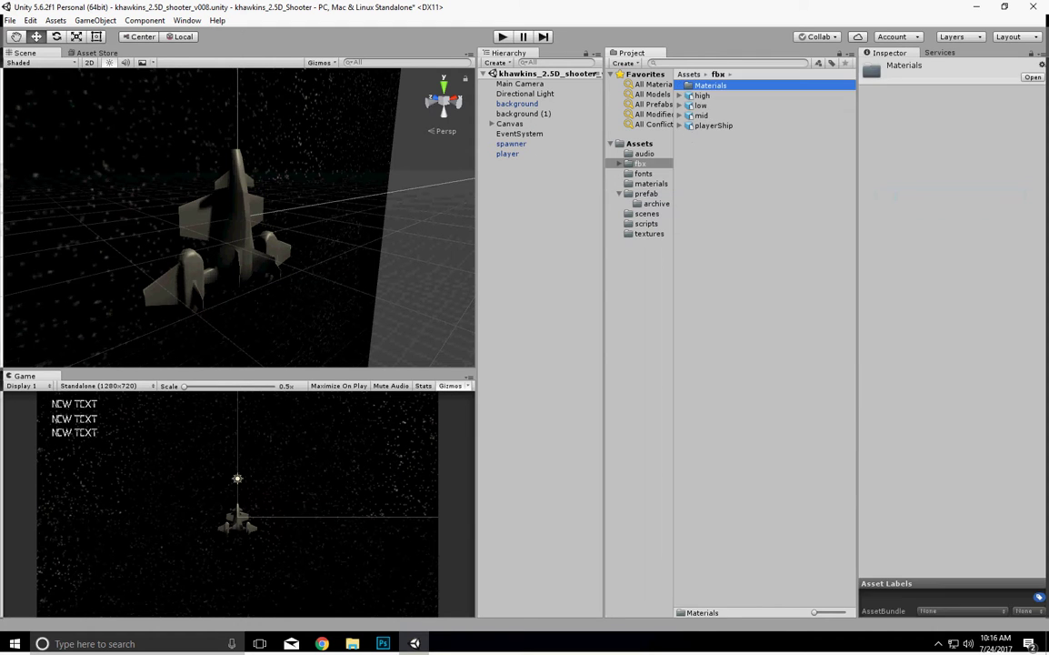
Create a material named playerMaterial in the materials folder and apply it to the player ship in the scene
click(651, 183)
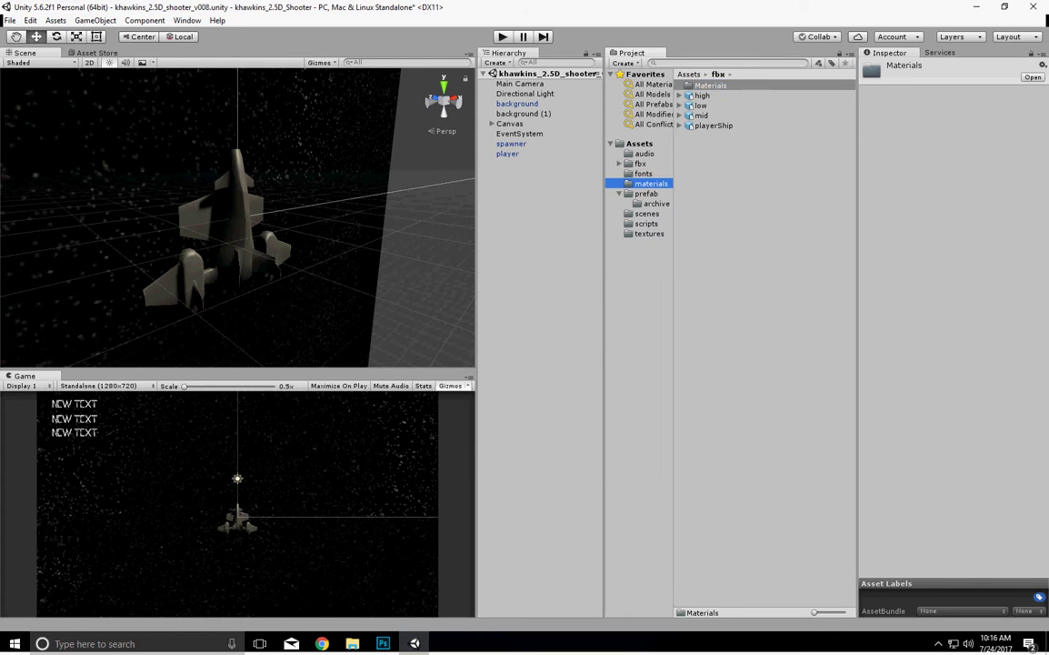
right_click(720, 181)
mouse_move(751, 188)
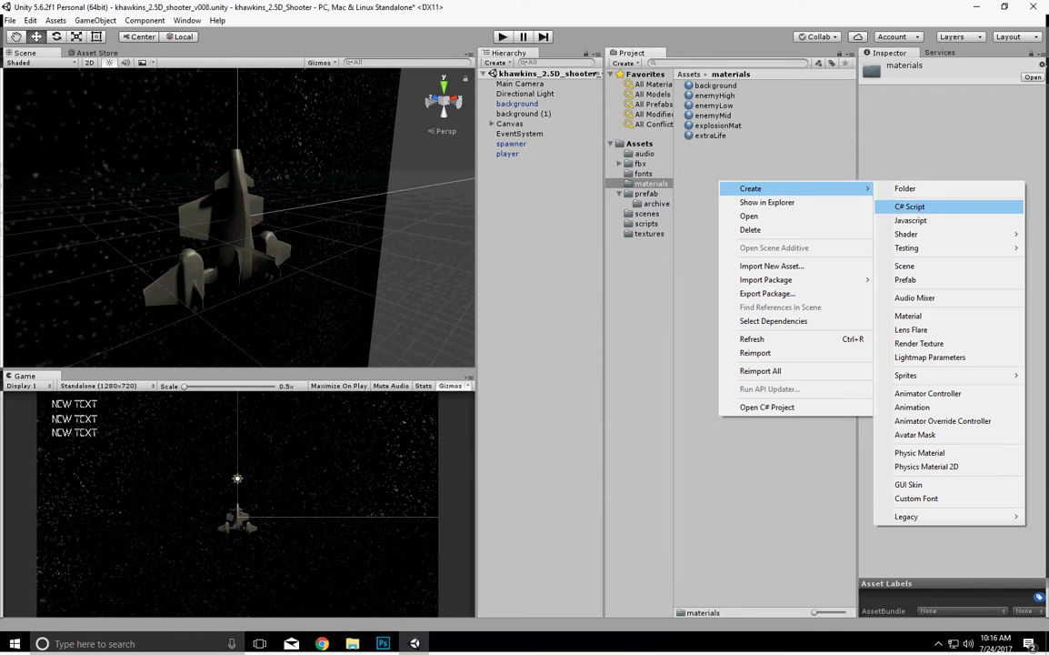
click(908, 316)
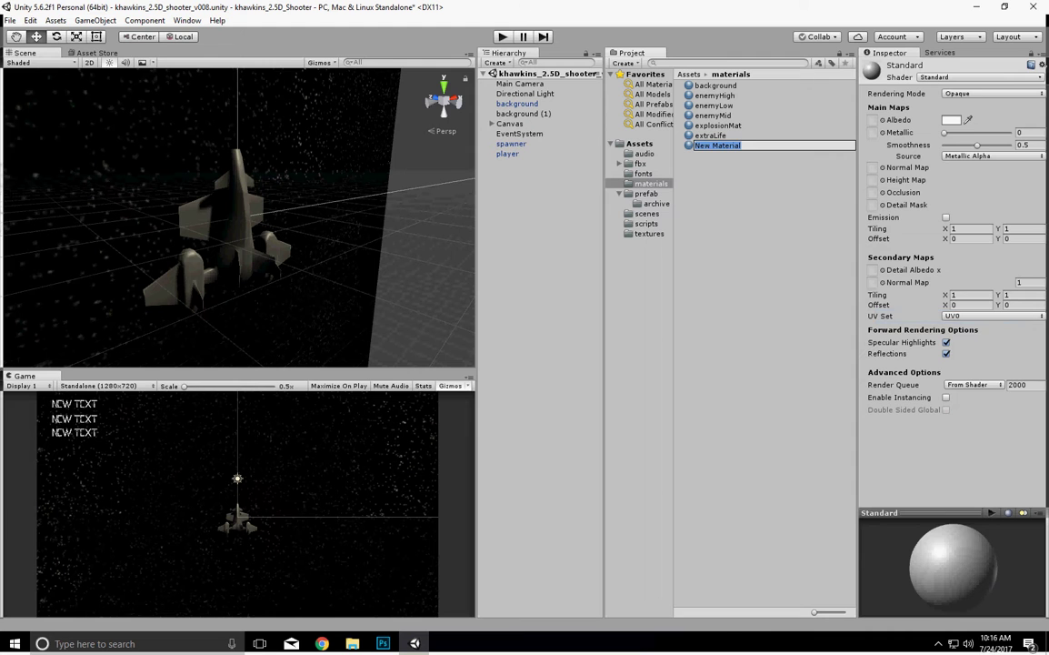
text(playerMat)
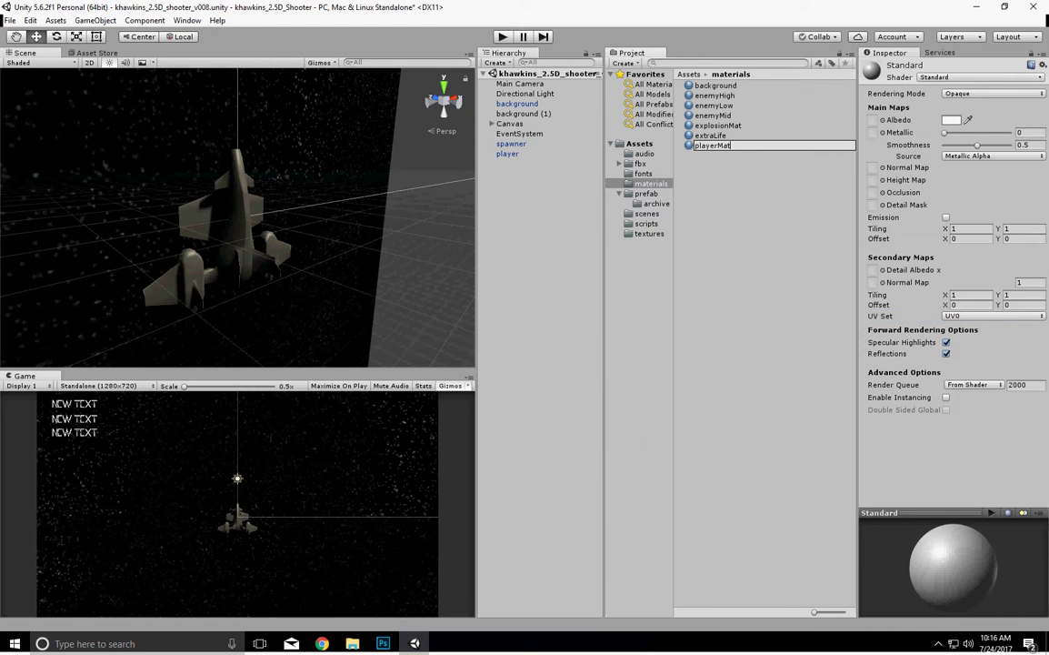
text(erial)
key(Return)
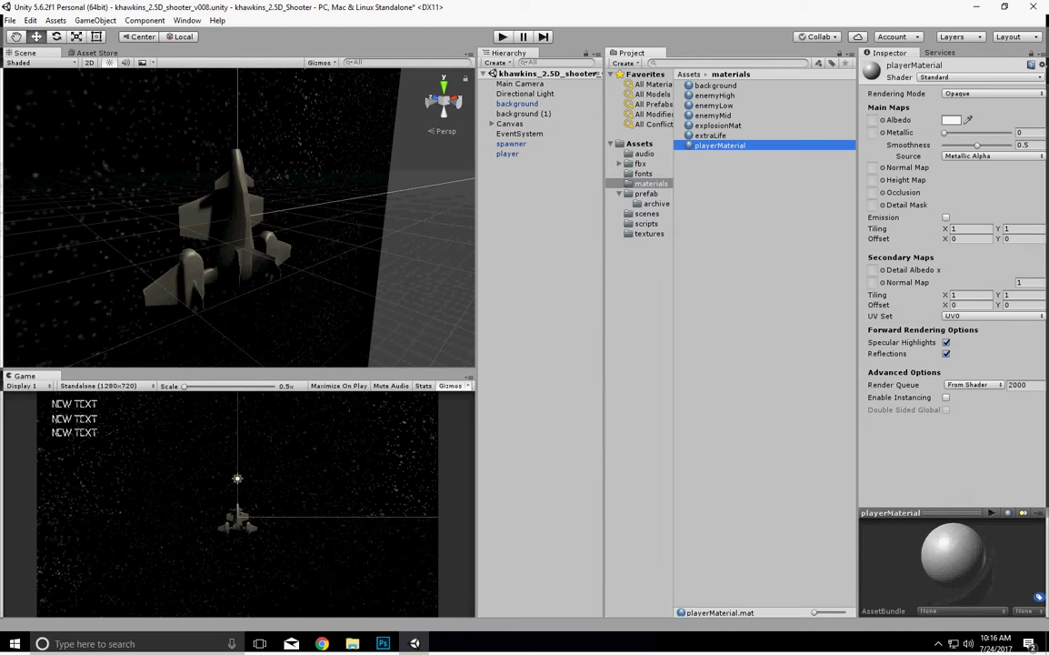
drag(720, 146, 238, 217)
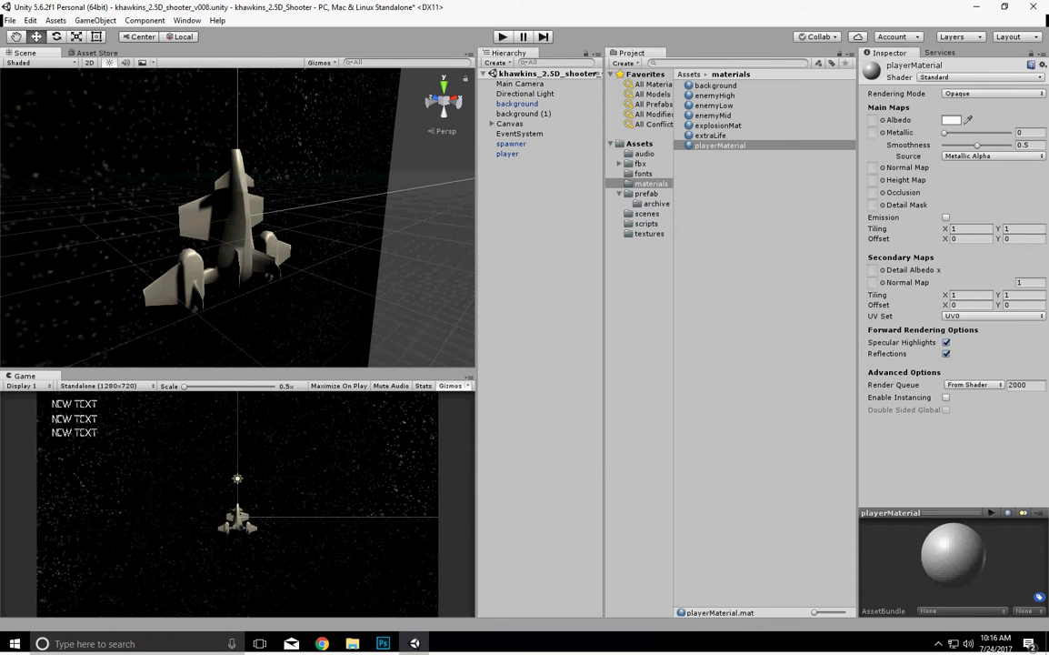
click(951, 120)
drag(91, 74, 23, 61)
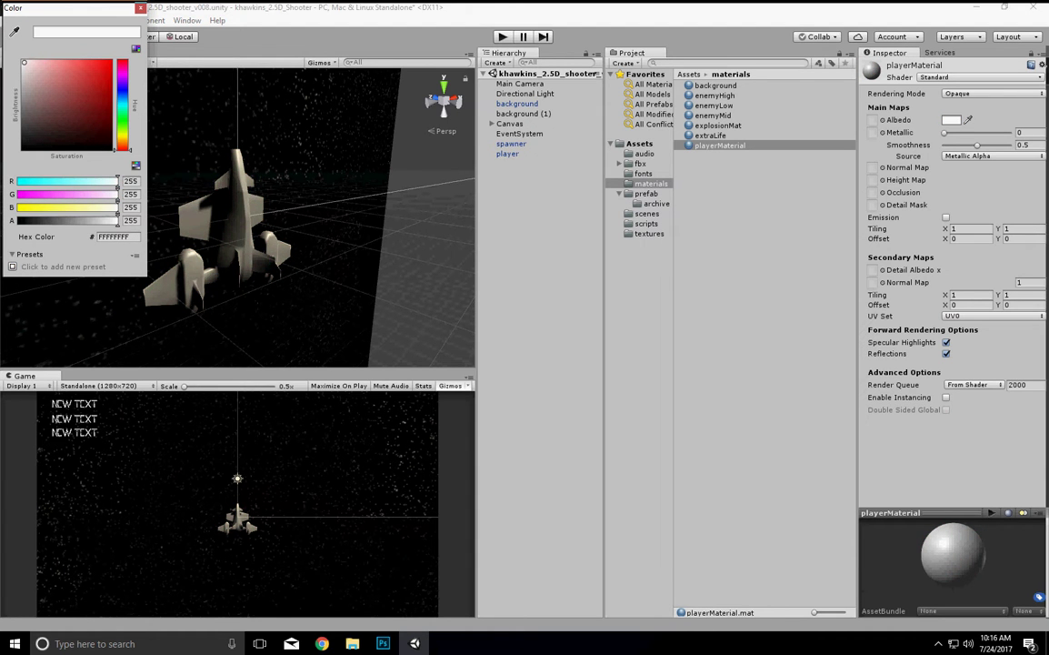
click(140, 8)
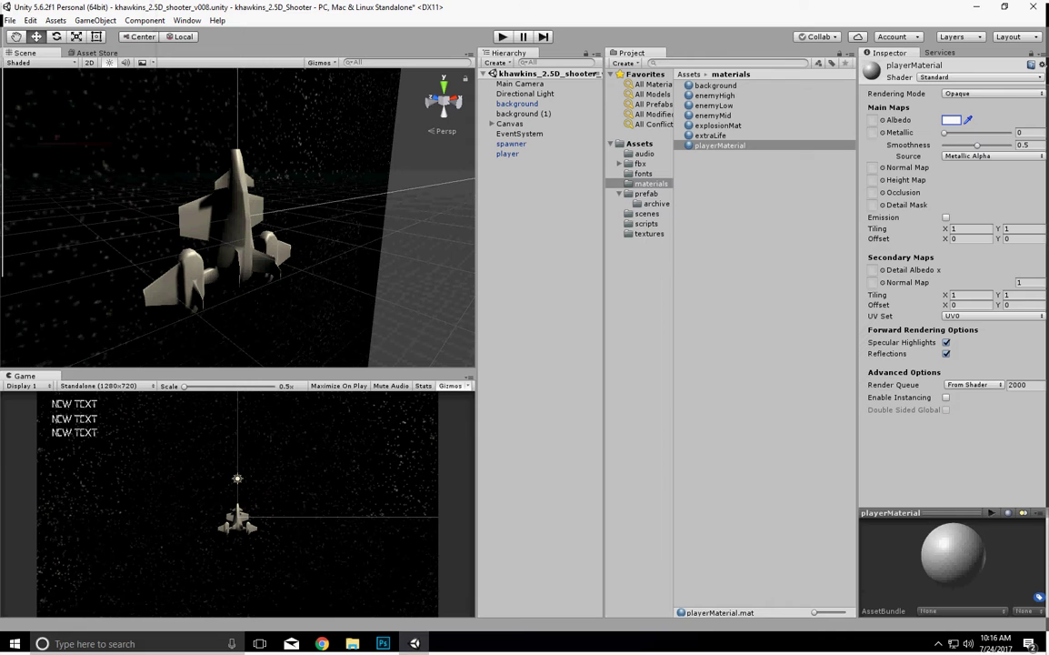
click(41, 63)
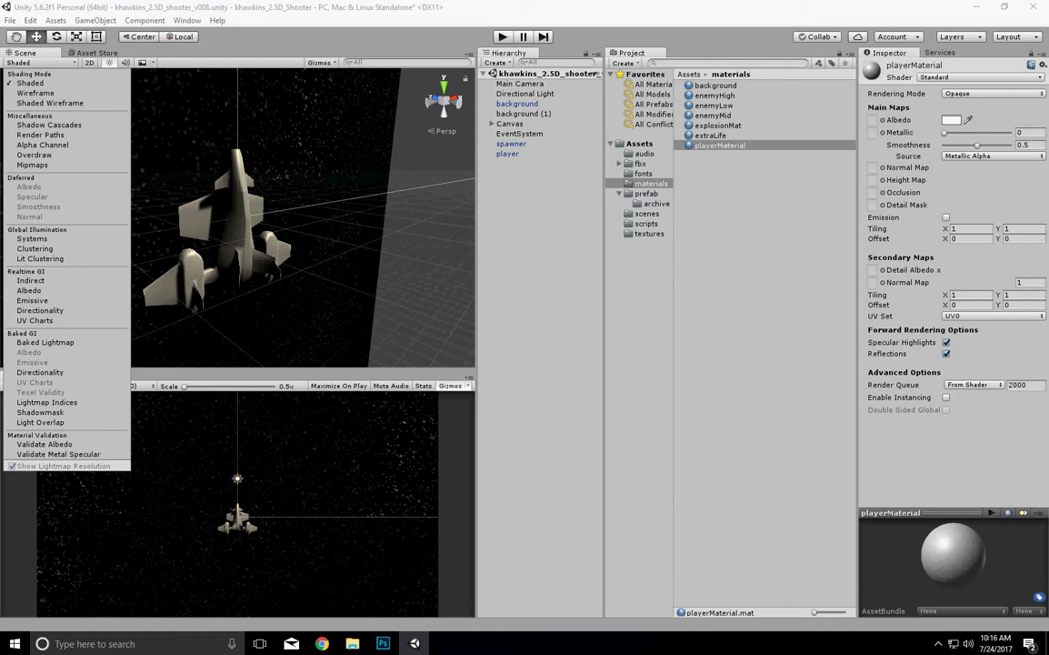
key(Escape)
Turn off scene lighting in the Scene view so the player ship is shown with default lighting
click(109, 63)
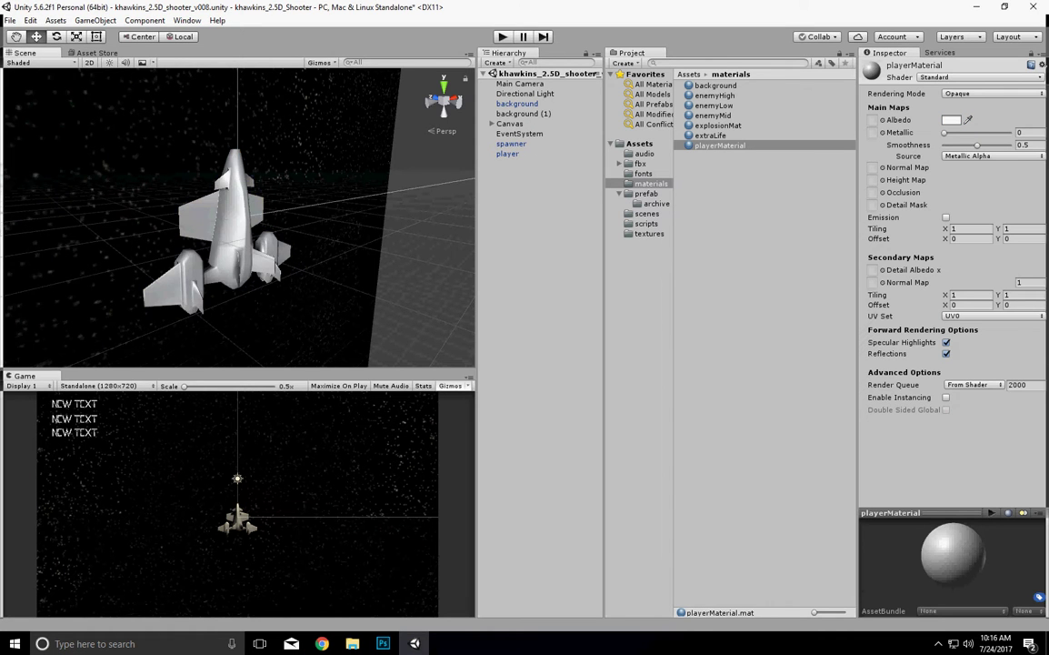
scroll(238, 218, up, 3)
alt+drag(238, 218, 164, 228)
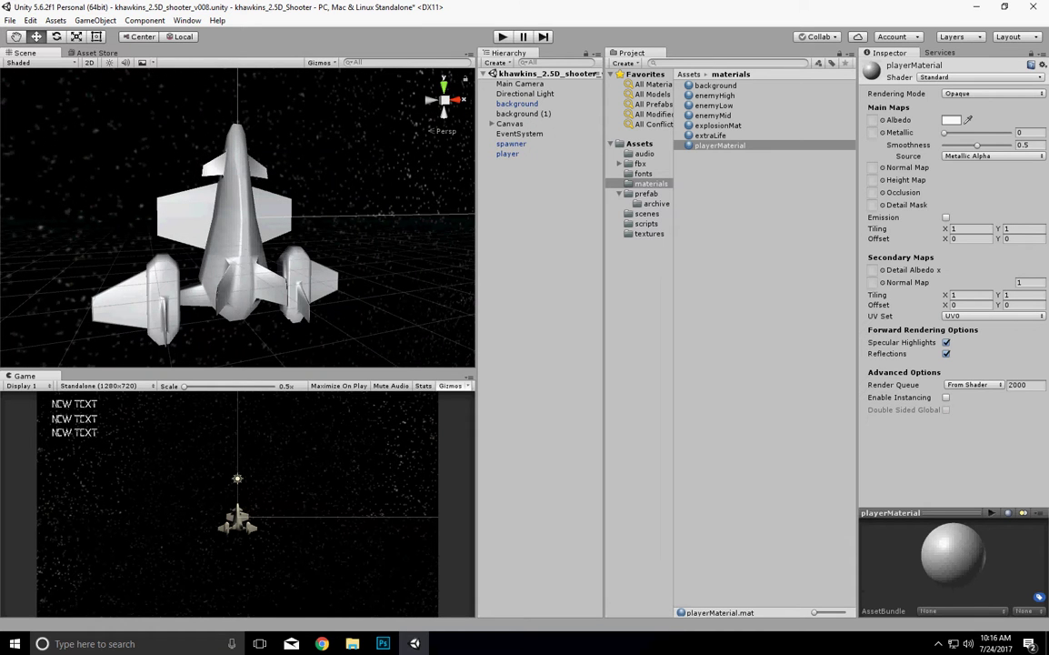
Assign the playerShip_diffuse texture to the Albedo map of playerMaterial
click(883, 120)
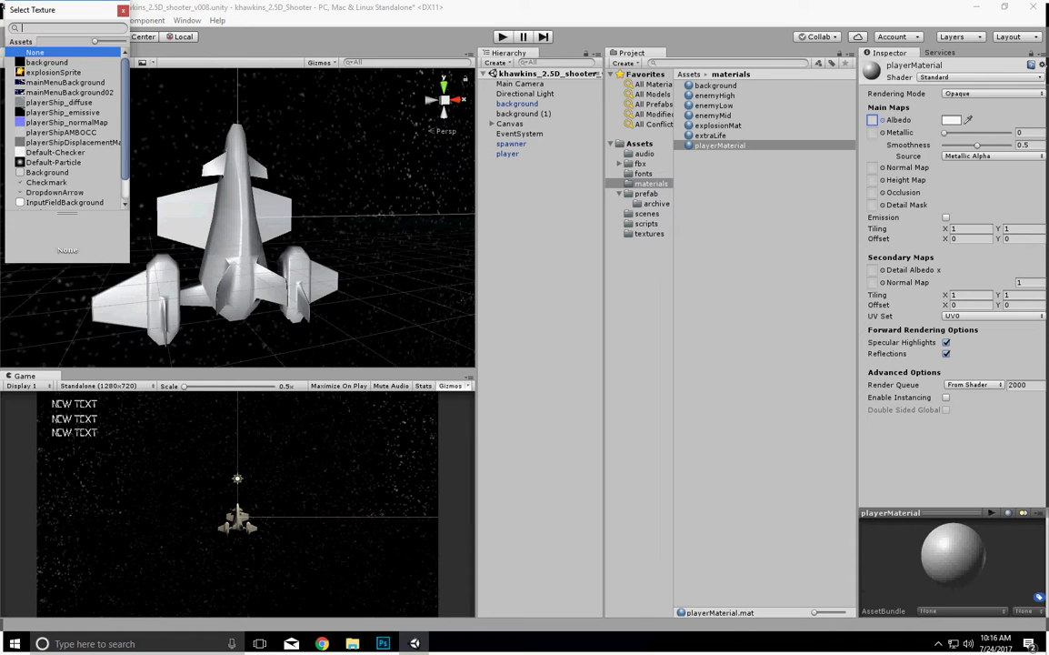
click(59, 103)
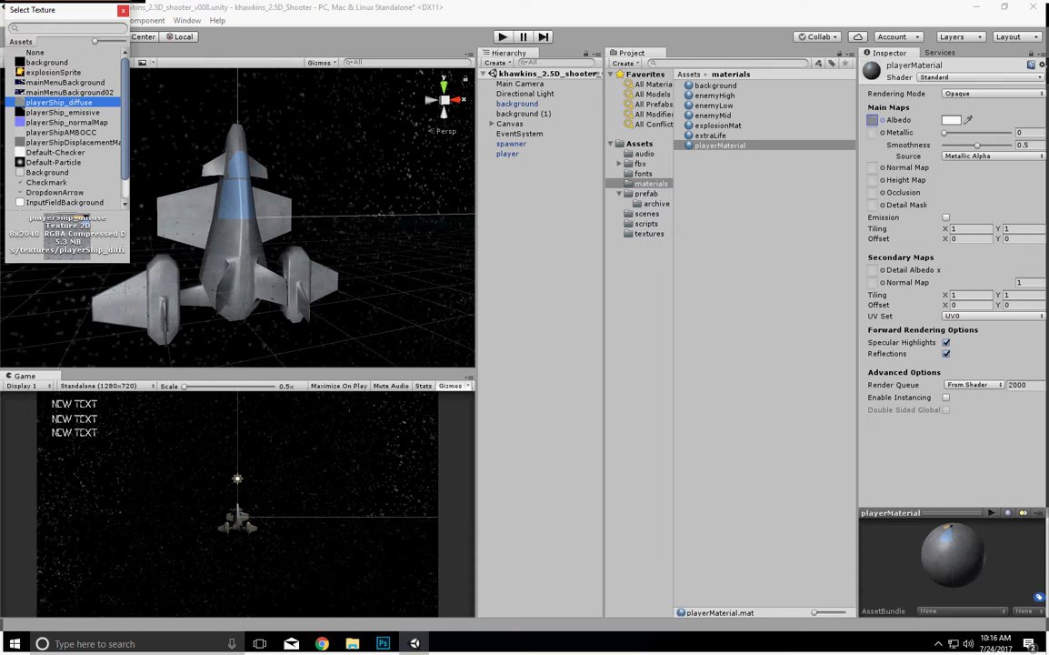
click(123, 10)
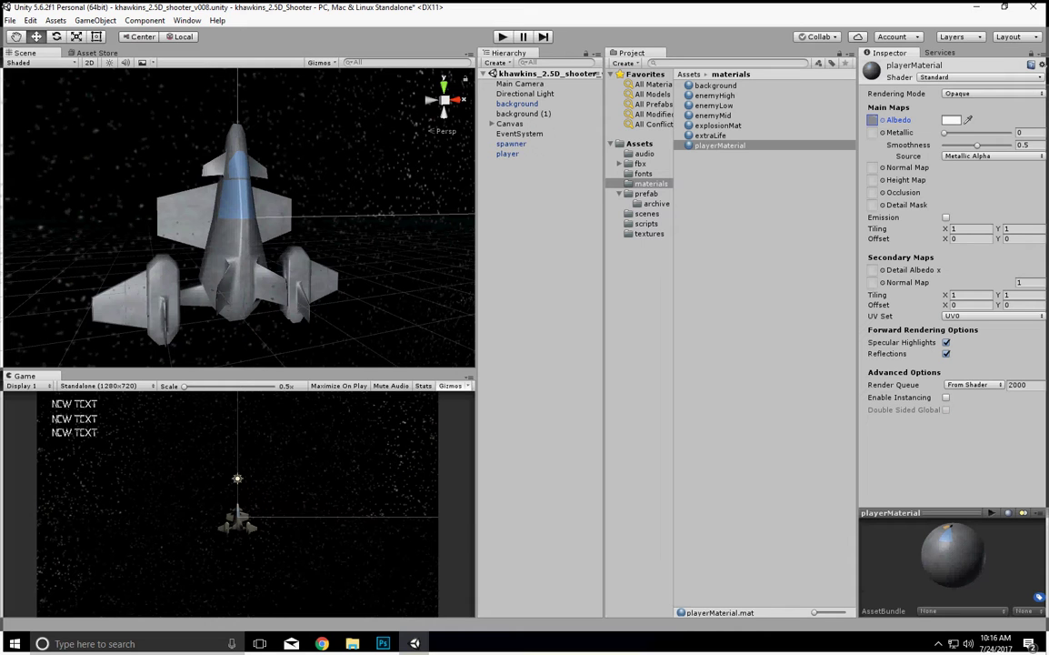
Assign playerShip_normalMap to the Normal Map of playerMaterial and fix the texture so it is marked as a normal map
click(883, 168)
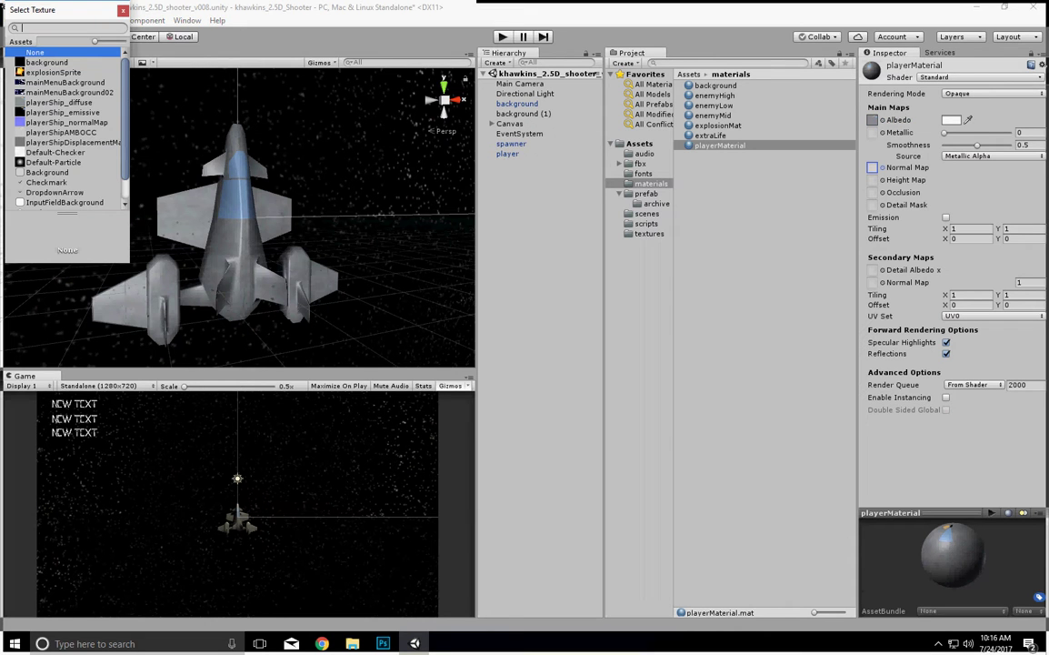
click(66, 122)
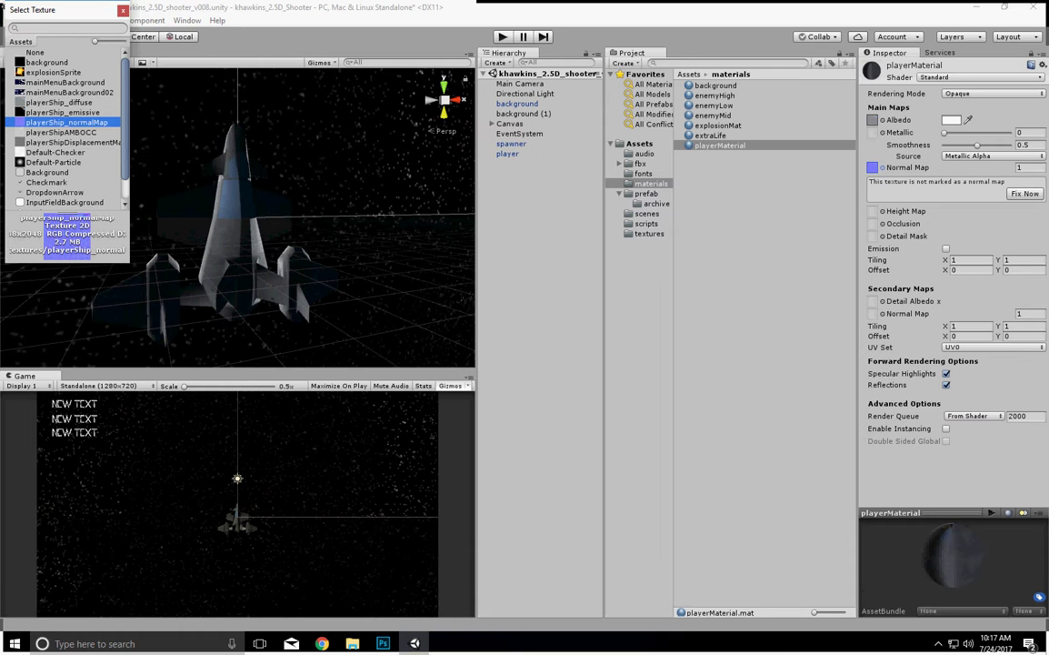
click(1025, 194)
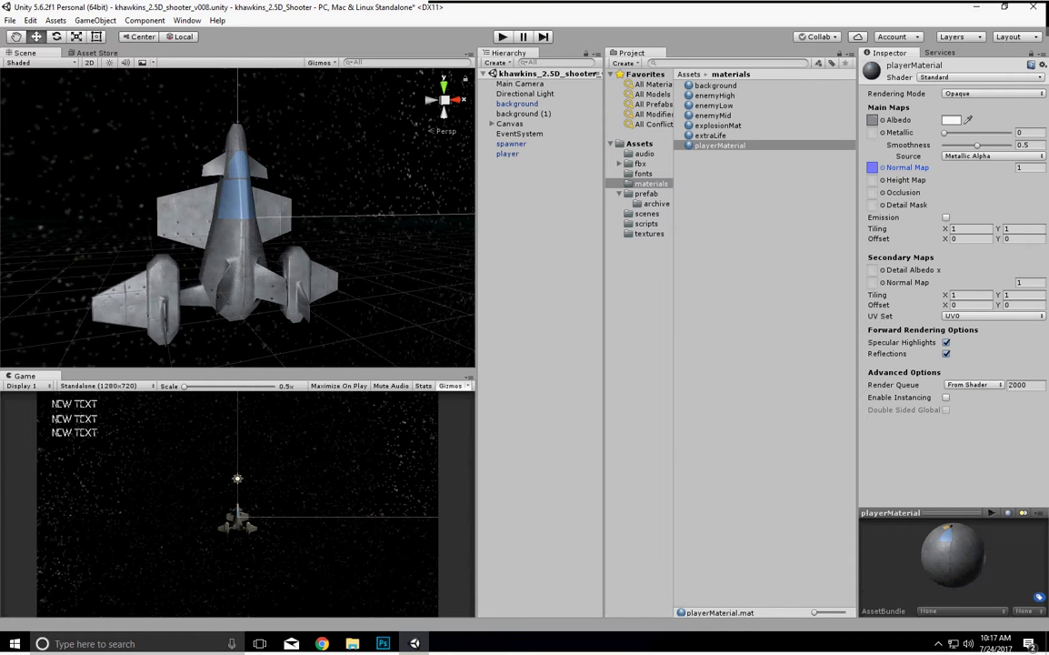
Assign the playerShipDisplacementMap texture to the Height Map of playerMaterial
click(883, 180)
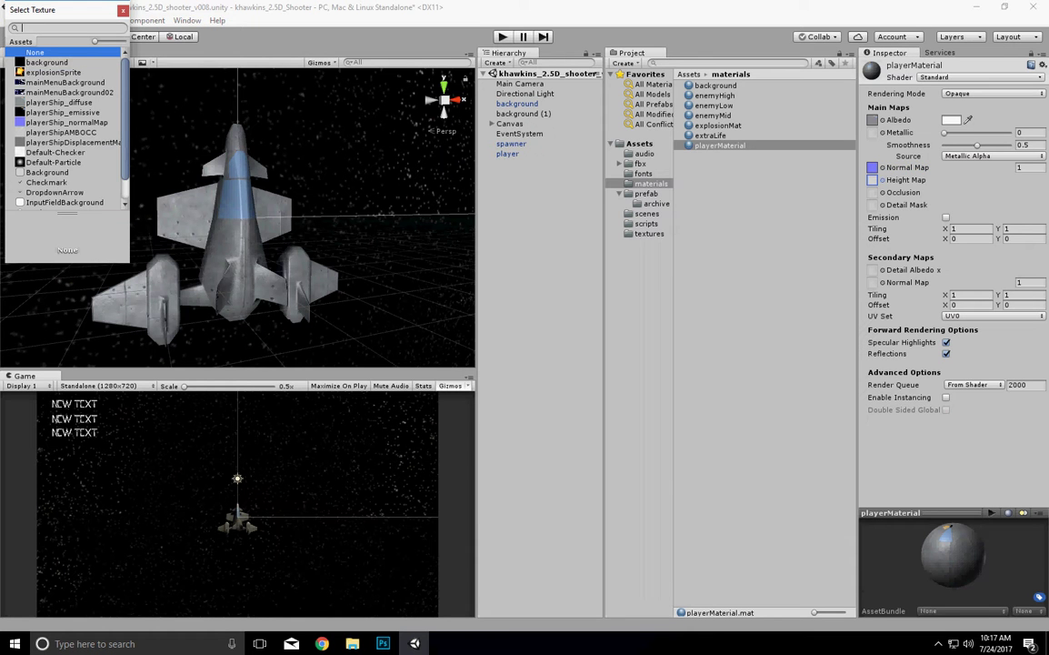
click(73, 143)
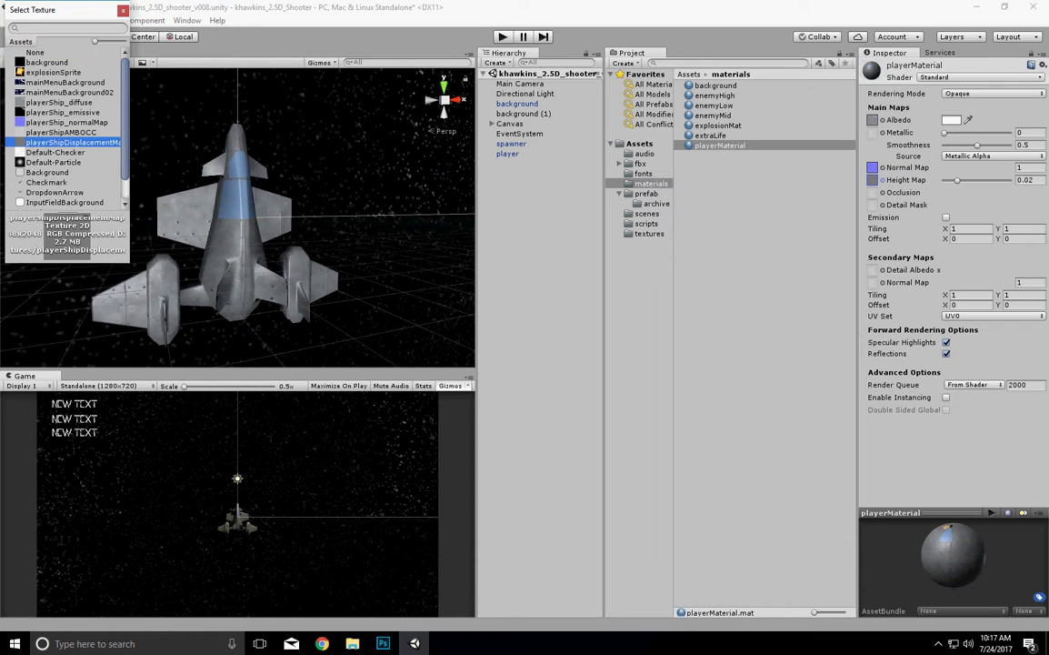
click(122, 11)
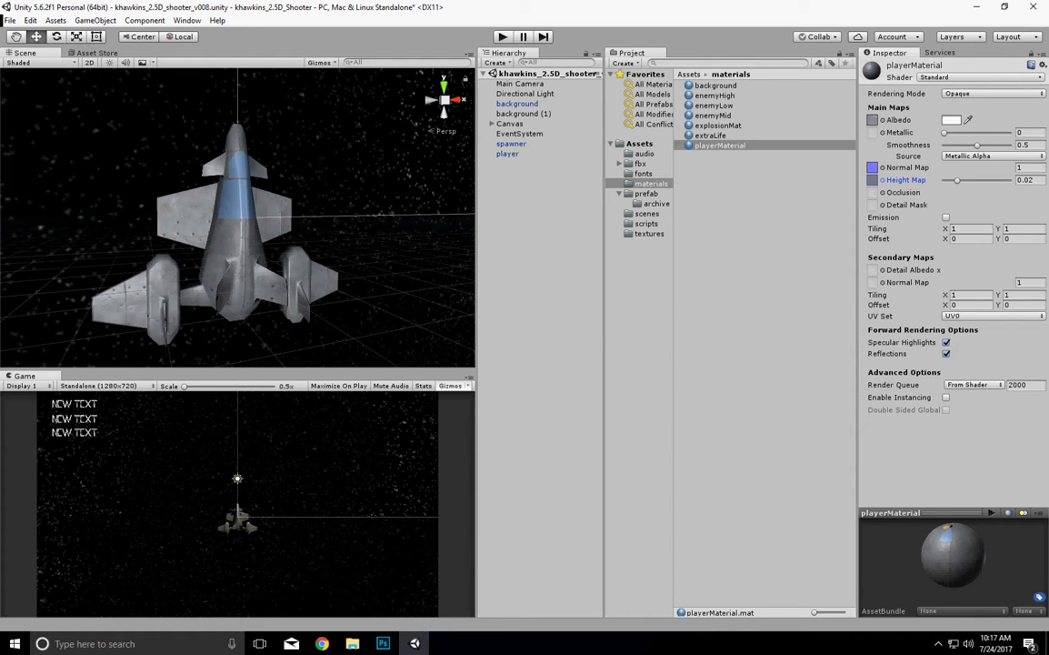
Assign the playerShipAMBOCC texture to the Occlusion map of playerMaterial
click(883, 193)
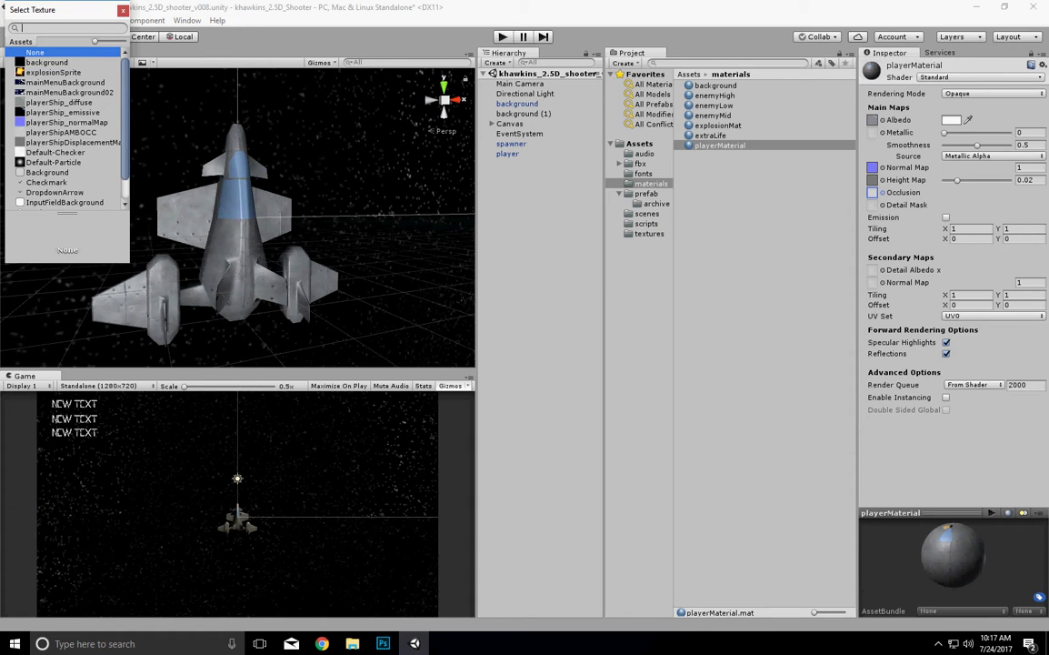
click(61, 133)
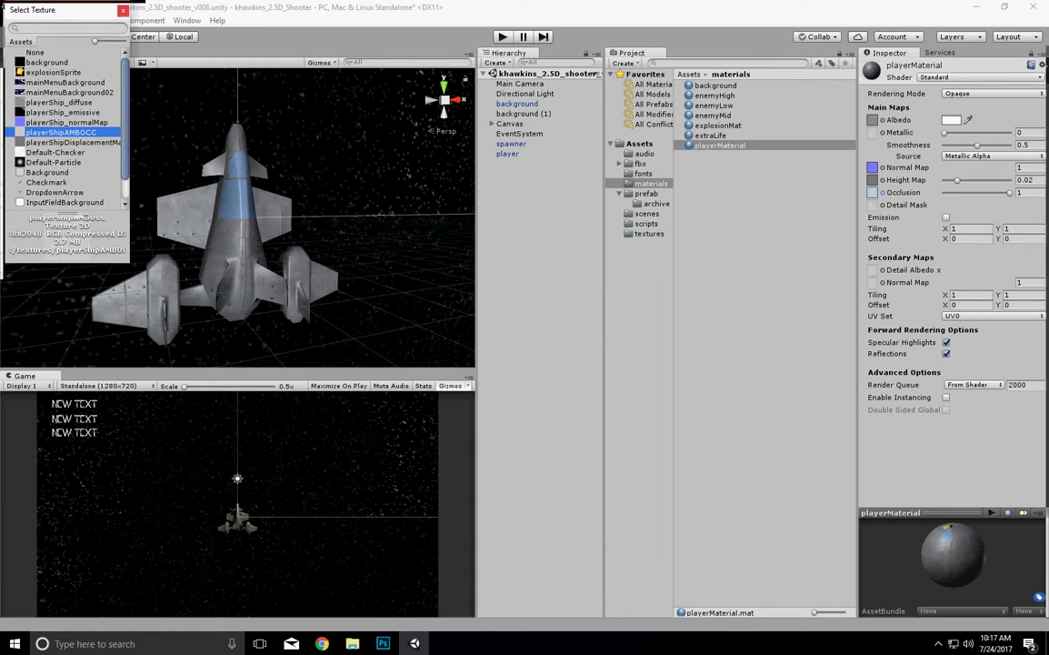
click(122, 11)
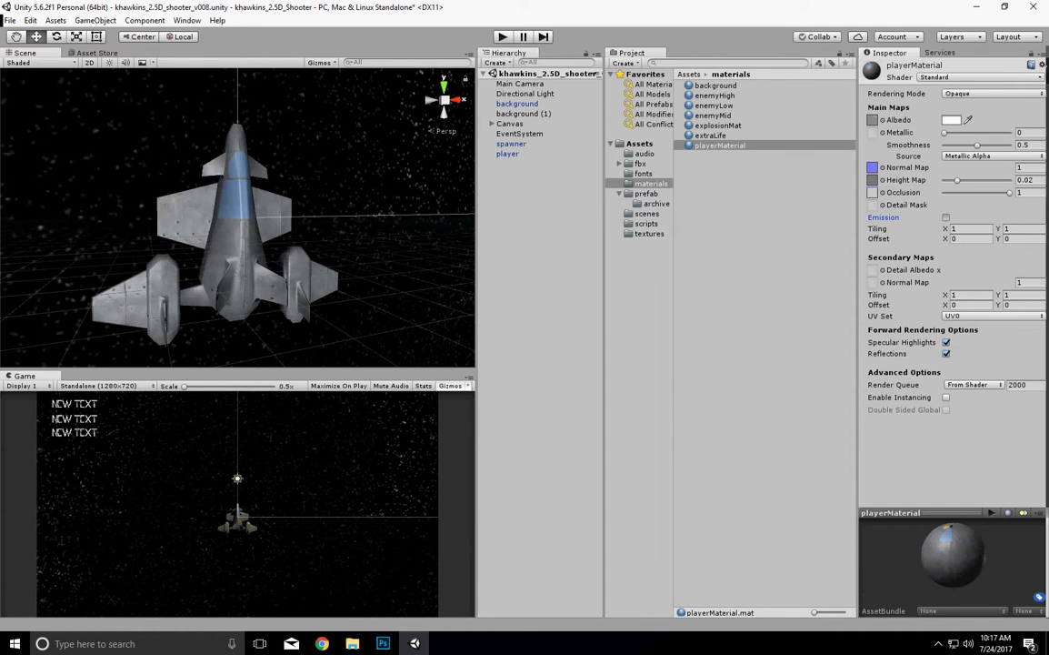
Enable Emission on playerMaterial and assign the playerShip_emissive texture as its emission color map
click(945, 217)
alt+drag(214, 246, 284, 125)
alt+scroll(237, 219, up, 4)
alt+drag(238, 218, 246, 160)
middle_drag(234, 182, 291, 178)
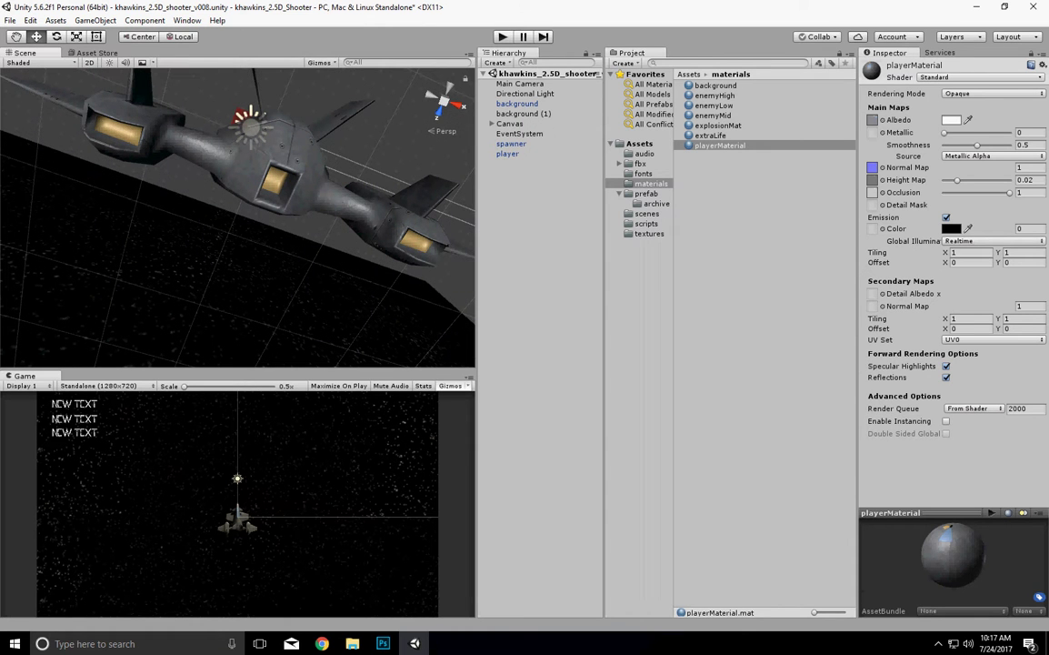
click(882, 229)
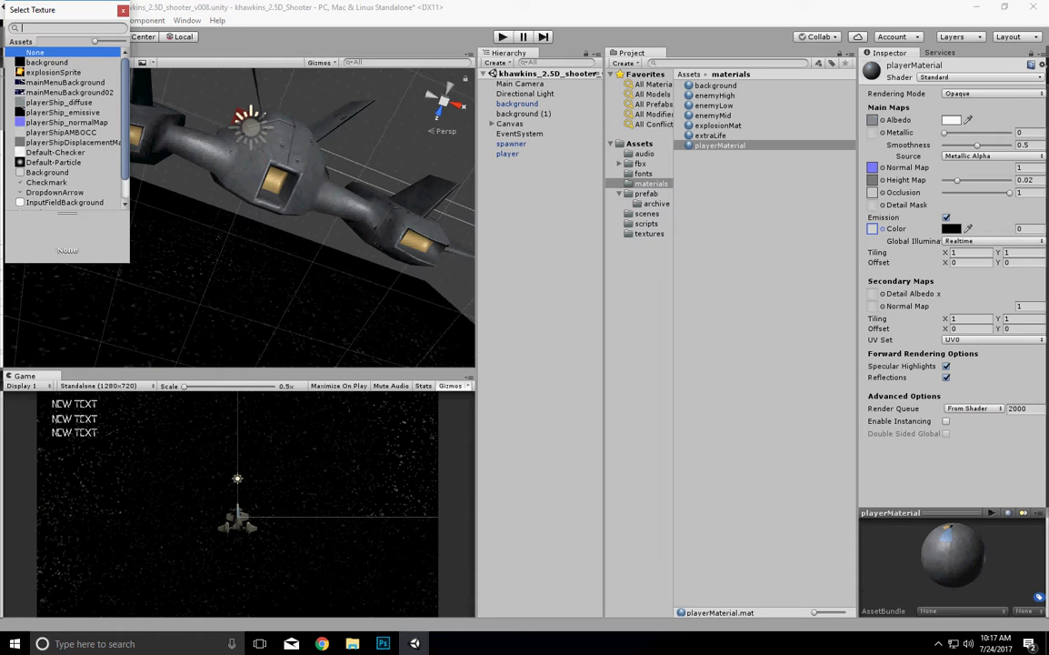
click(63, 112)
click(122, 11)
scroll(238, 218, down, 6)
alt+drag(209, 164, 227, 196)
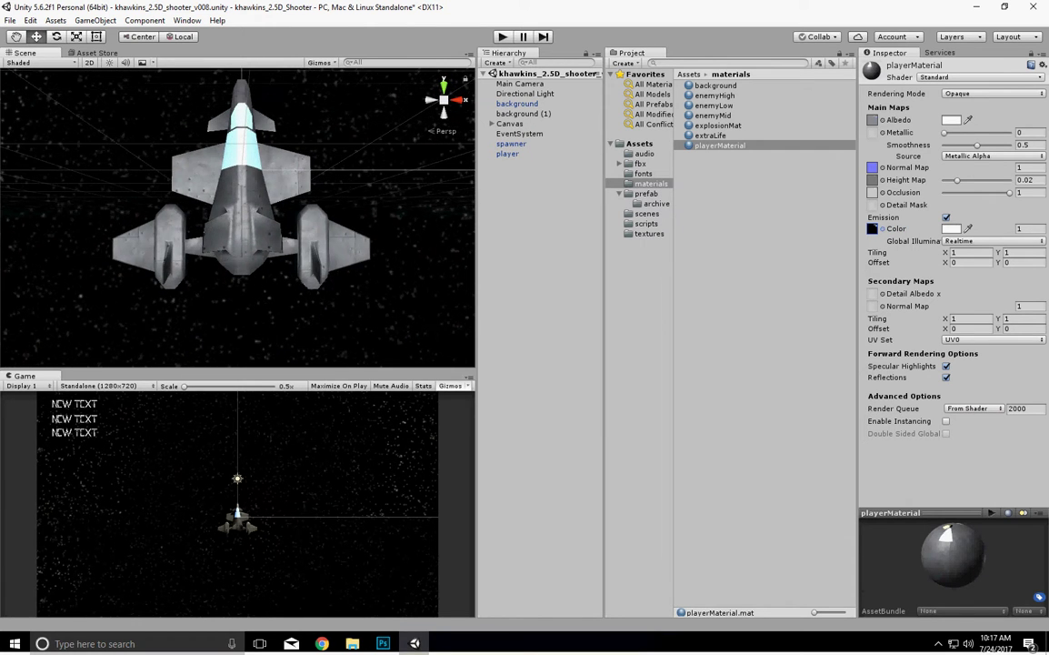
Set playerMaterial's smoothness source to Albedo Alpha, with Smoothness and Metallic both at 1
click(993, 157)
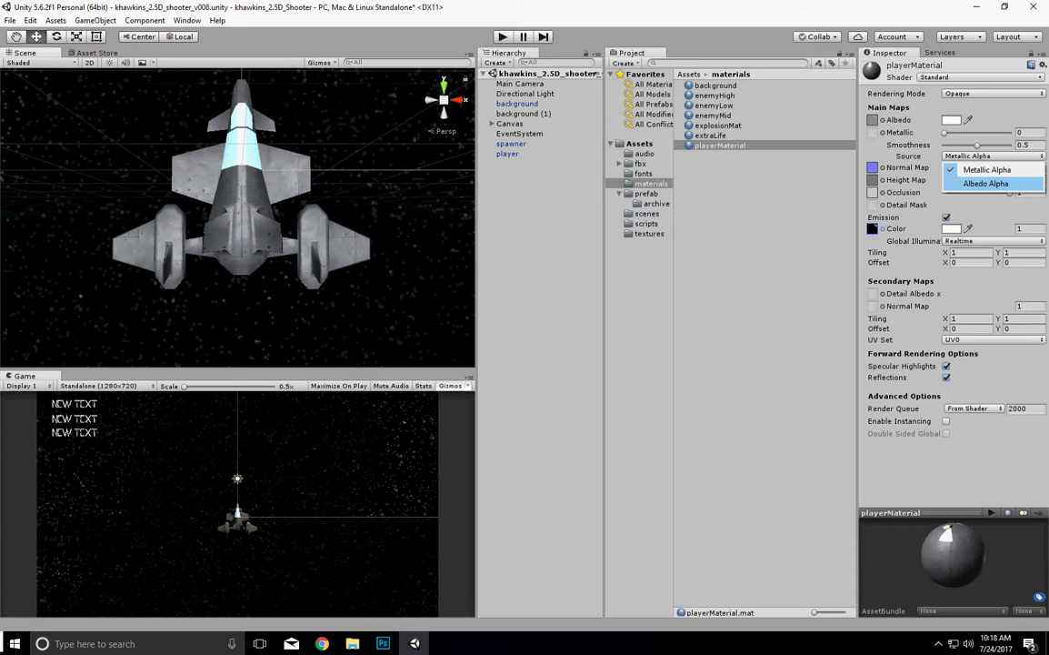
click(987, 184)
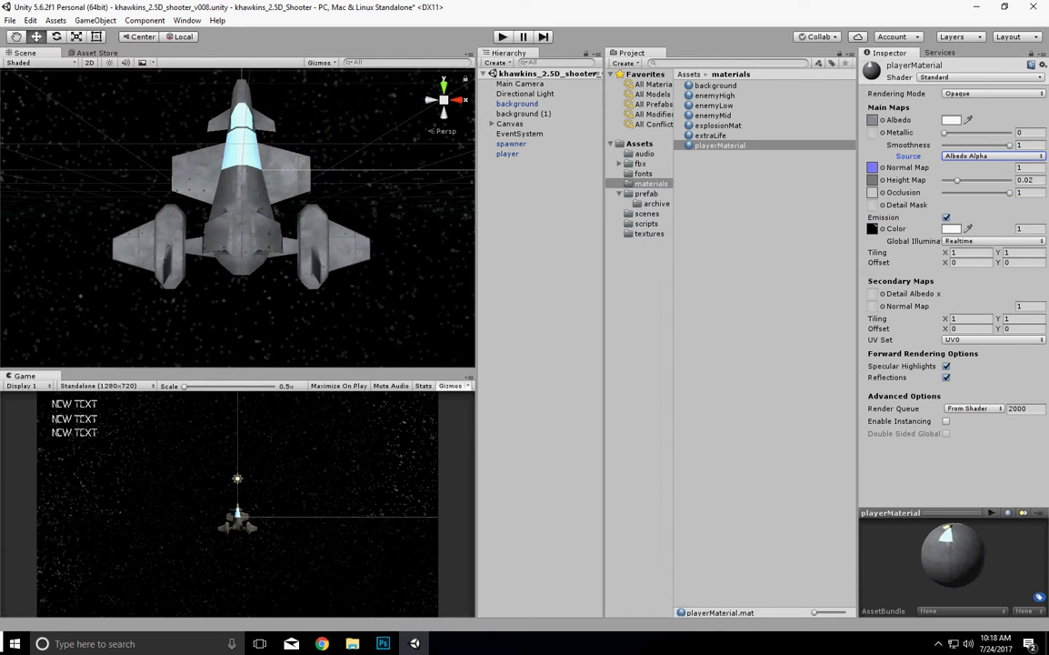
mouse_move(945, 133)
mouse_down()
mouse_move(1010, 133)
mouse_move(945, 133)
mouse_up()
mouse_move(1009, 146)
mouse_down()
mouse_move(957, 146)
mouse_move(1010, 145)
mouse_up()
drag(945, 133, 1010, 133)
mouse_move(223, 218)
alt+mouse_down()
mouse_move(355, 234)
mouse_move(218, 228)
alt+mouse_up()
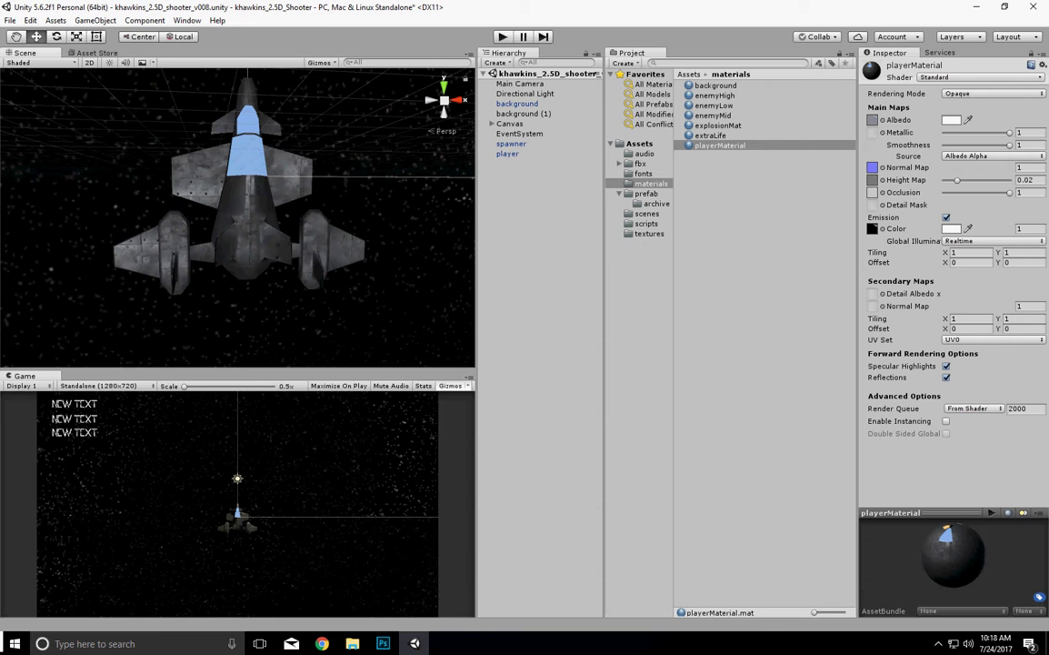
Switch to Photoshop and close the open ship renders document
key(alt+Tab)
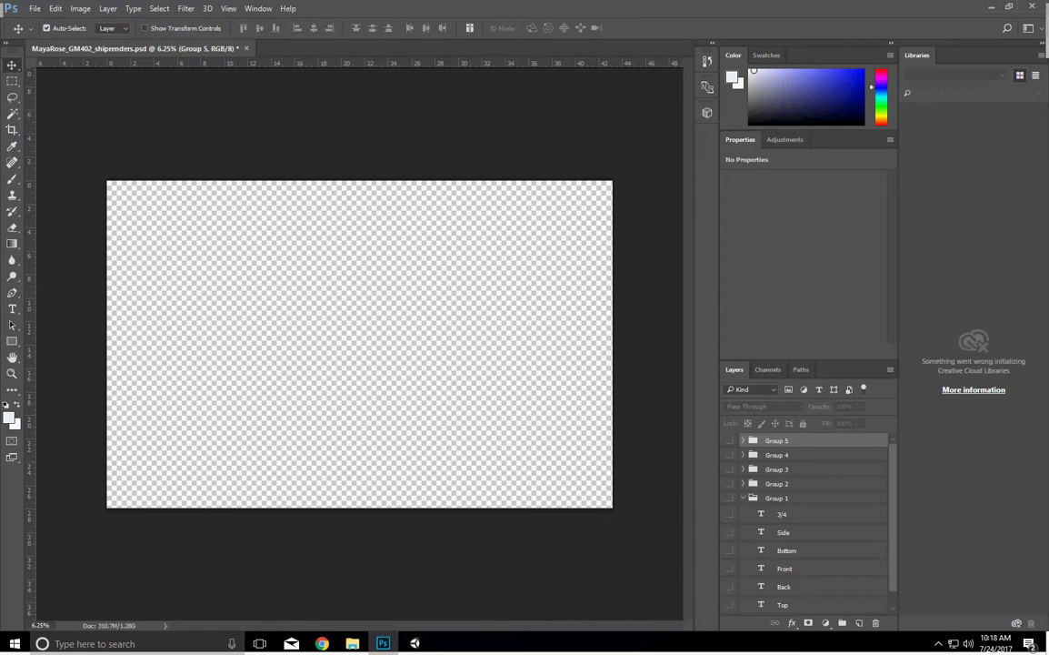
key(ctrl+w)
click(527, 243)
Open the playerShip_diffuse TIF file from the ULTRAMAGNUS (F:) drive and display its Alpha 1 channel
click(52, 34)
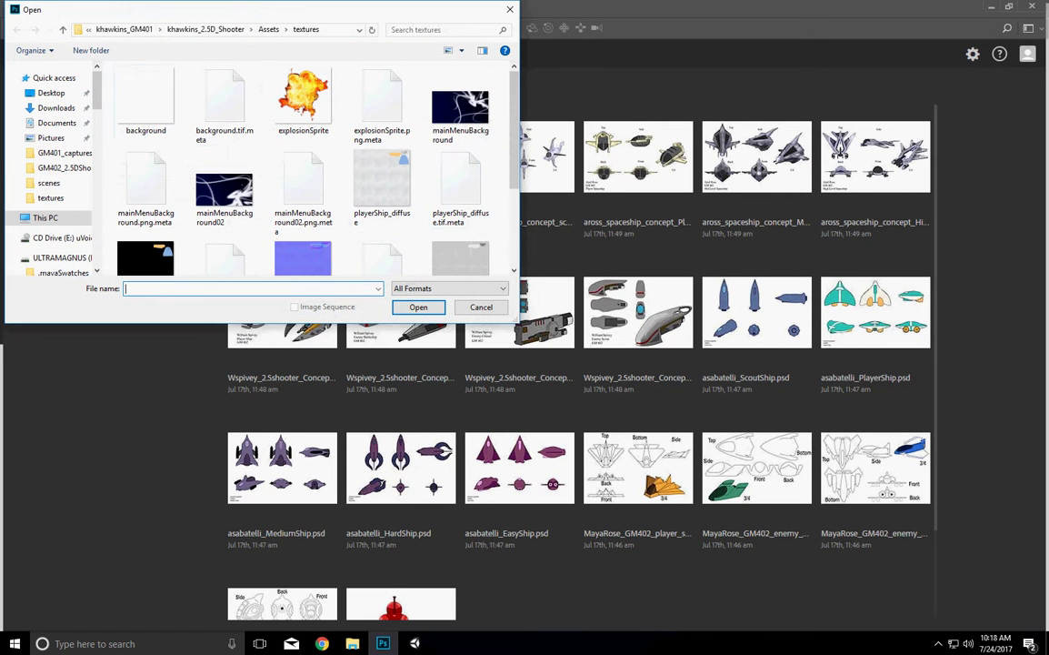
click(62, 257)
scroll(209, 206, down, 7)
scroll(209, 210, down, 12)
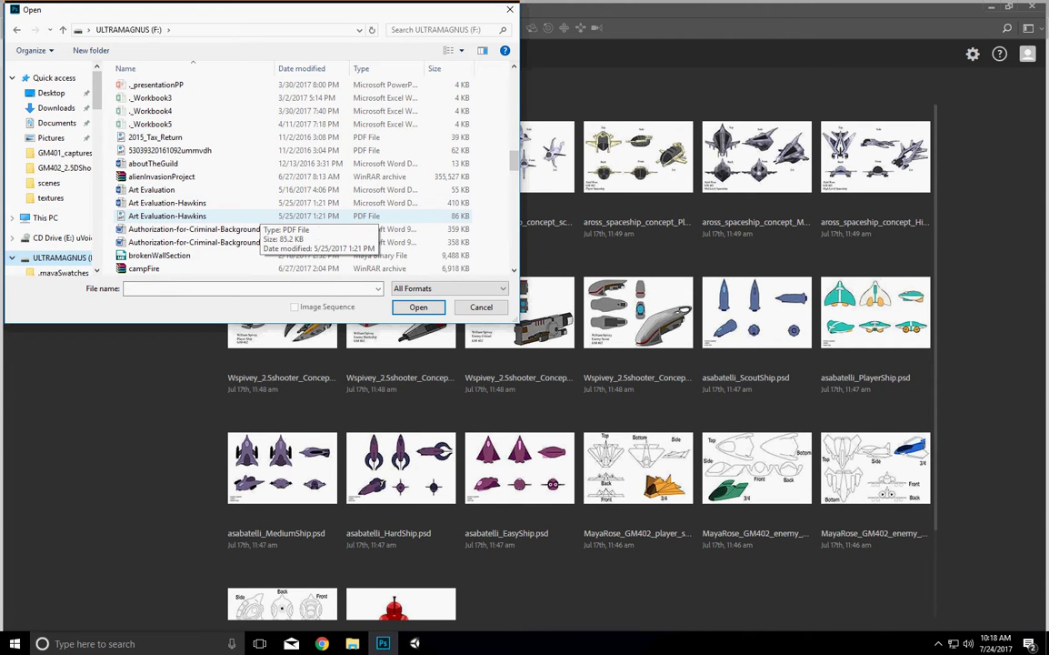
click(258, 204)
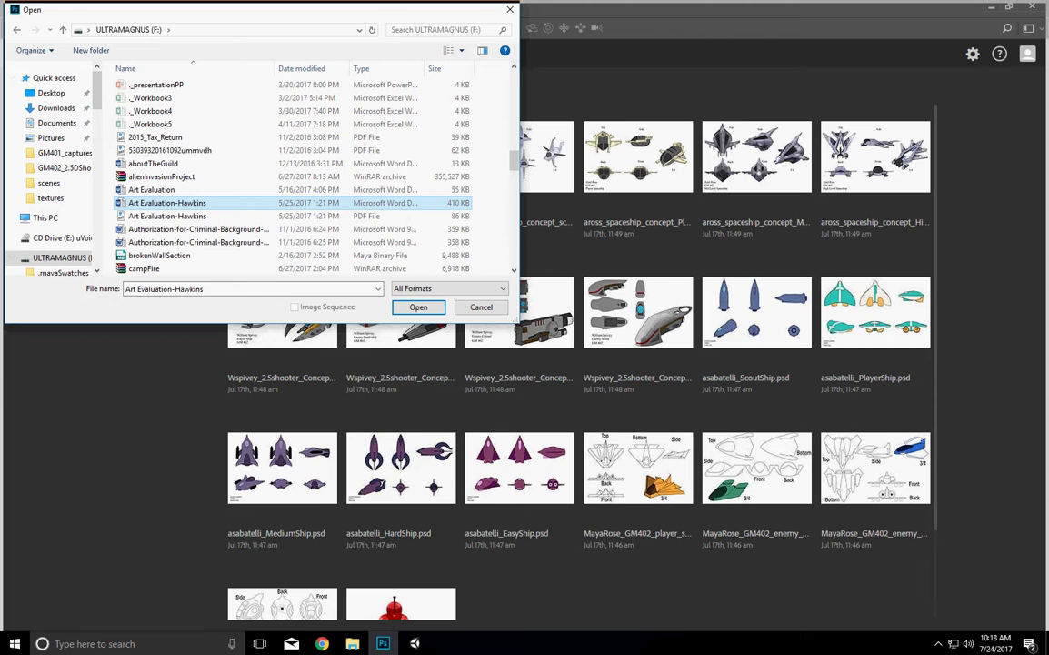
key(p)
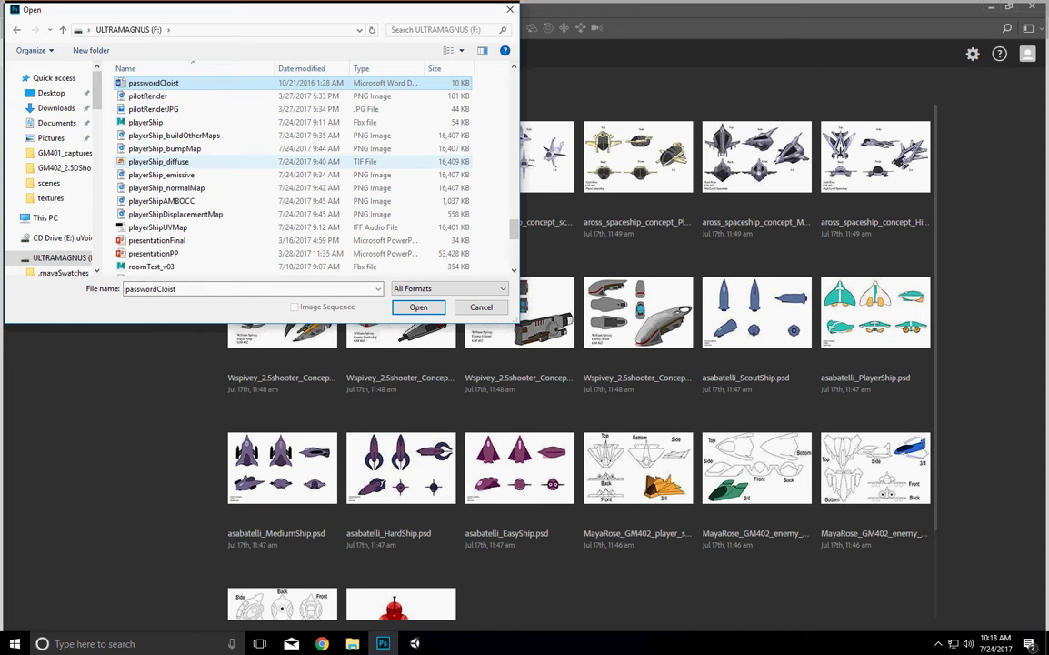
double_click(159, 161)
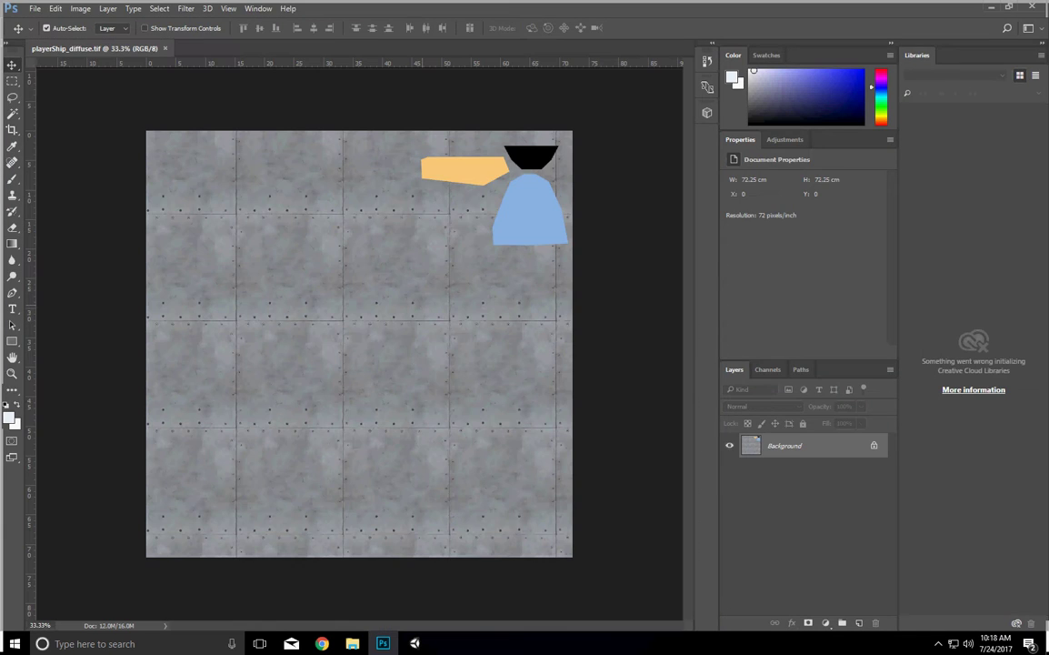
click(768, 370)
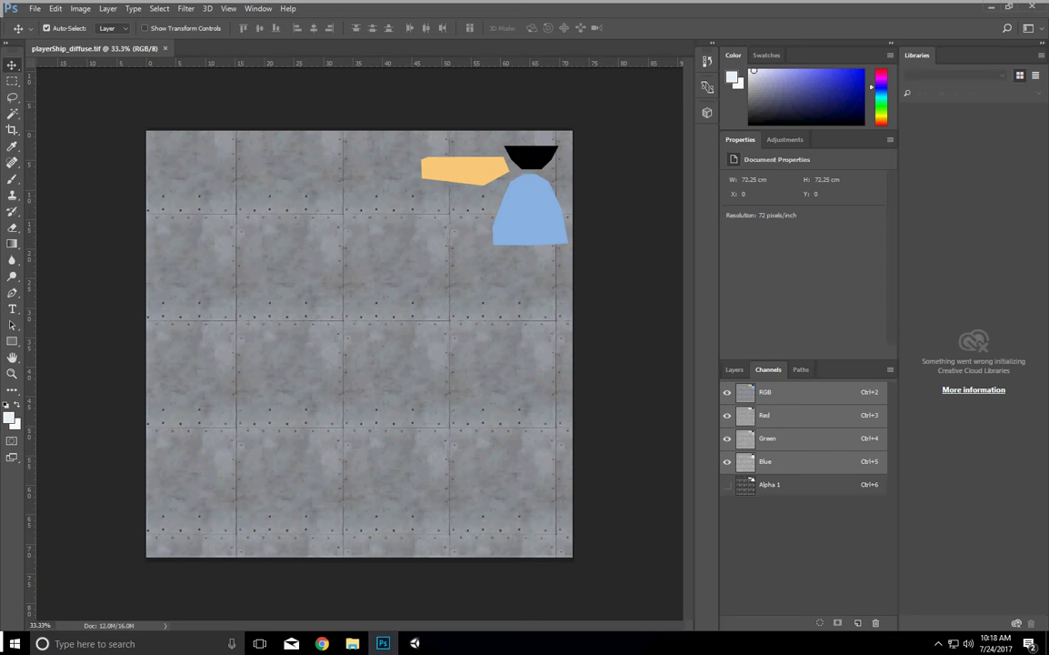
click(770, 484)
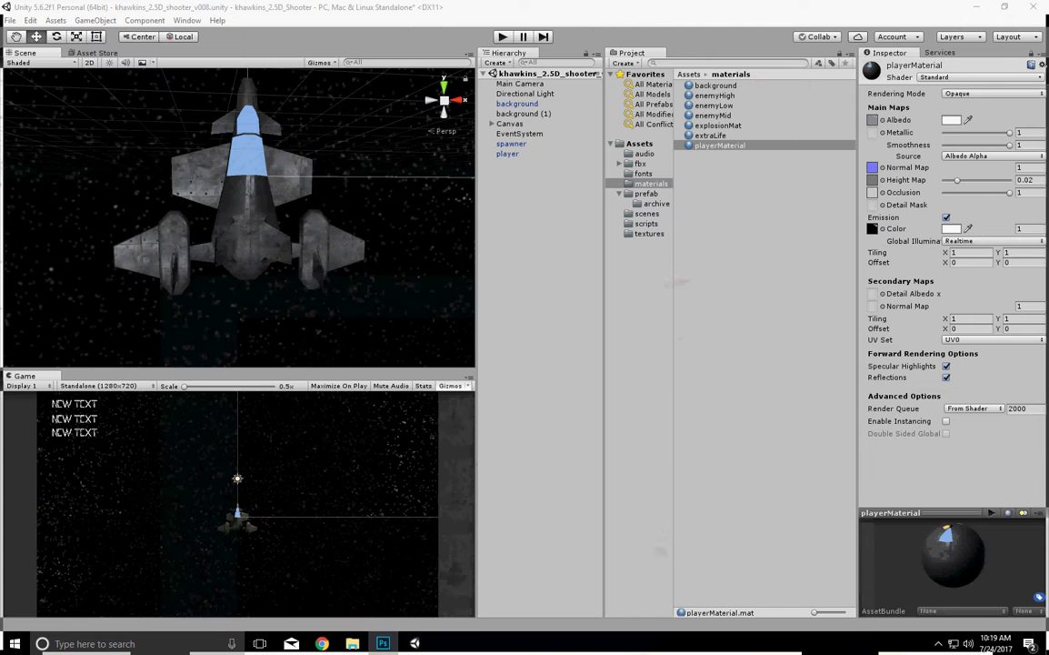
alt+drag(209, 220, 214, 173)
scroll(273, 215, up, 3)
click(214, 168)
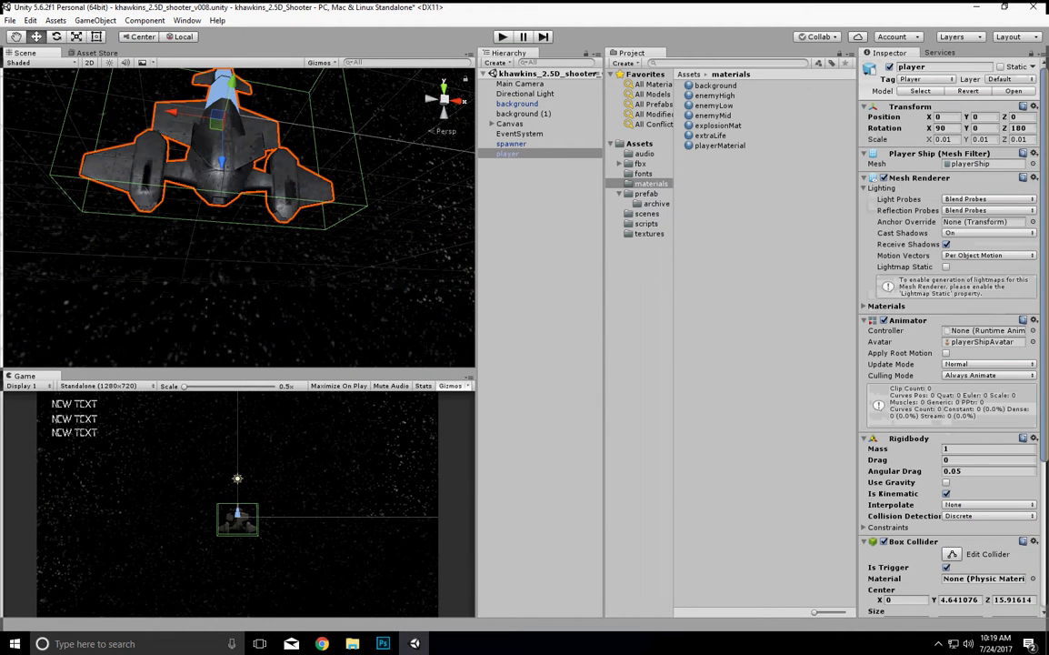
click(55, 20)
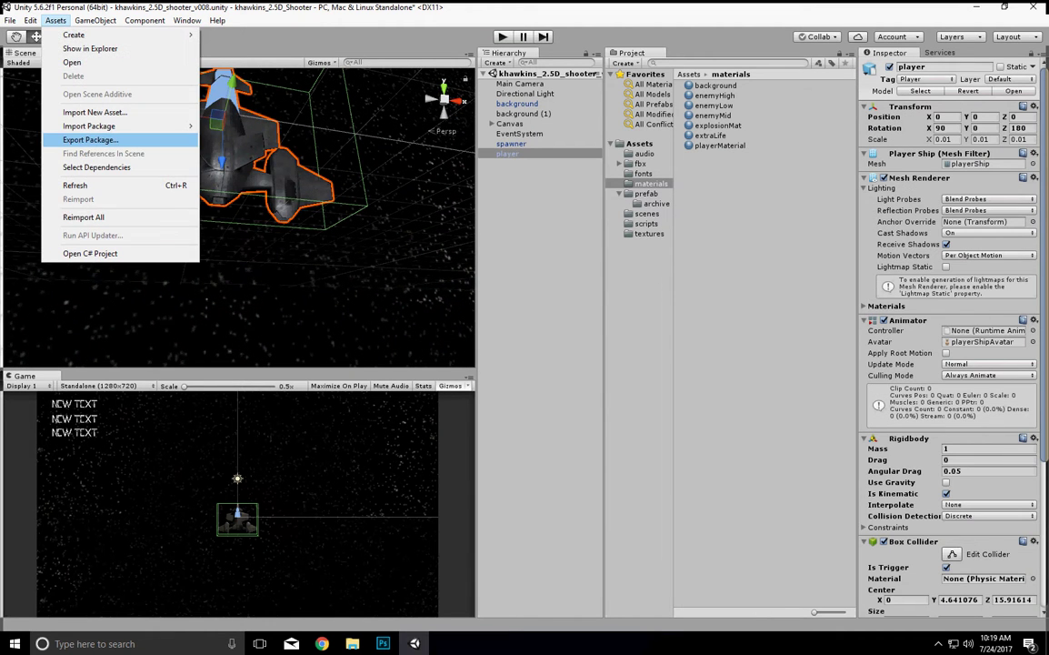
mouse_move(95, 20)
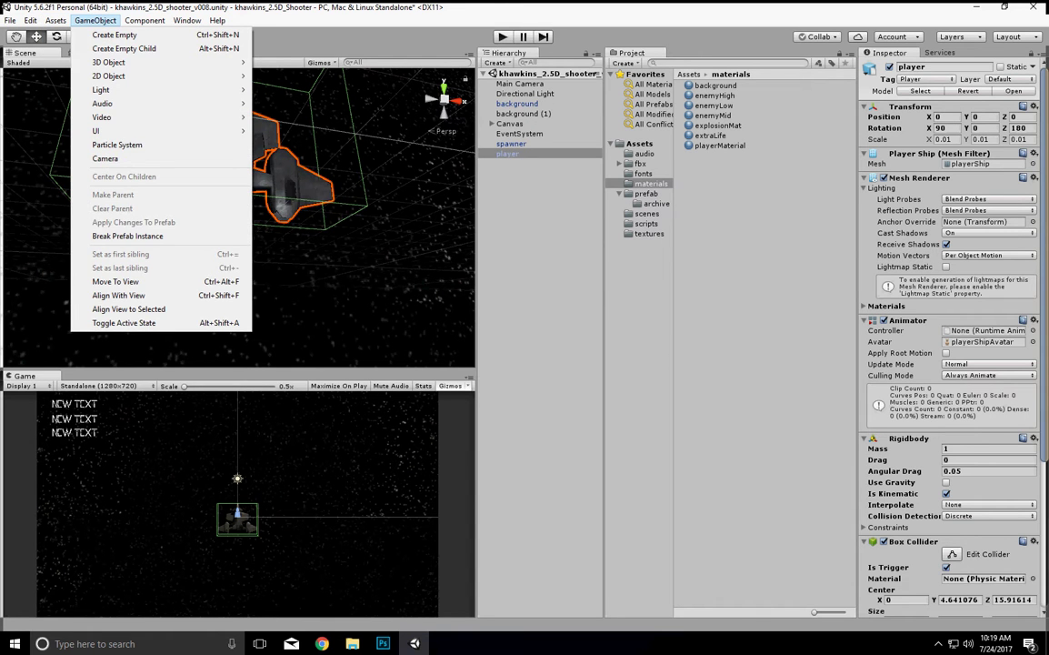
click(508, 153)
click(95, 20)
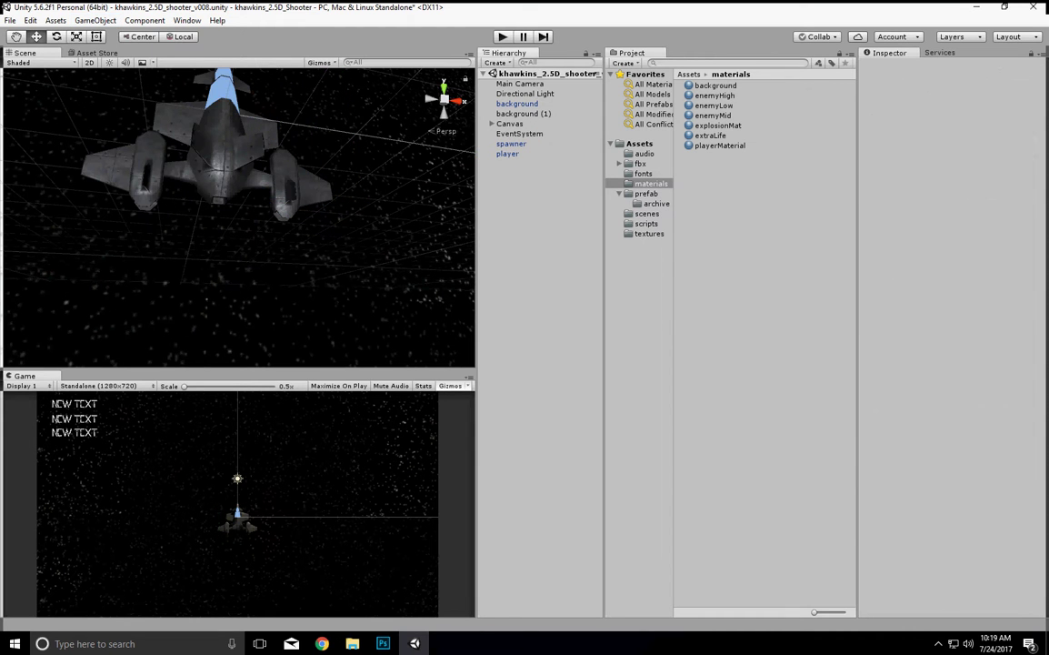
Inspect the player prefab in the prefab folder and compare it with the player object in the scene
click(646, 194)
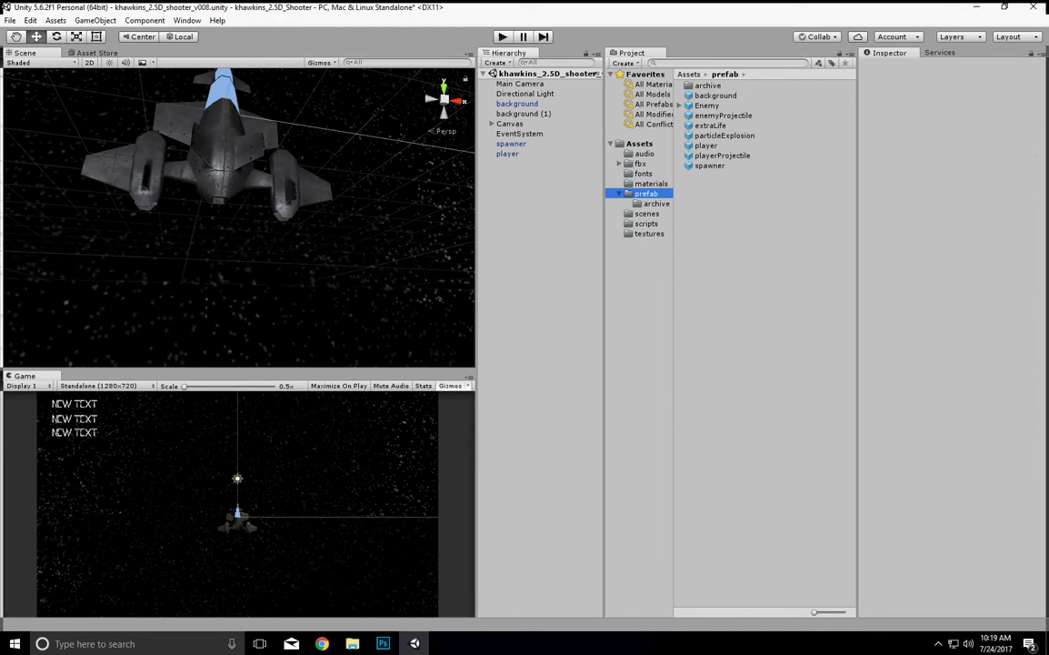
click(707, 145)
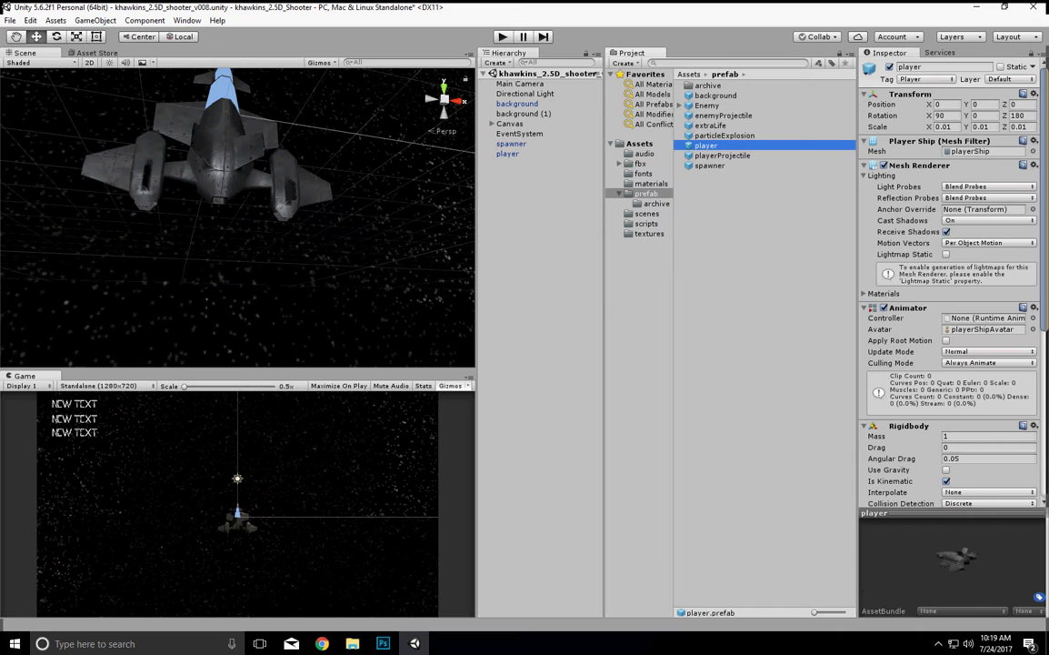
click(509, 154)
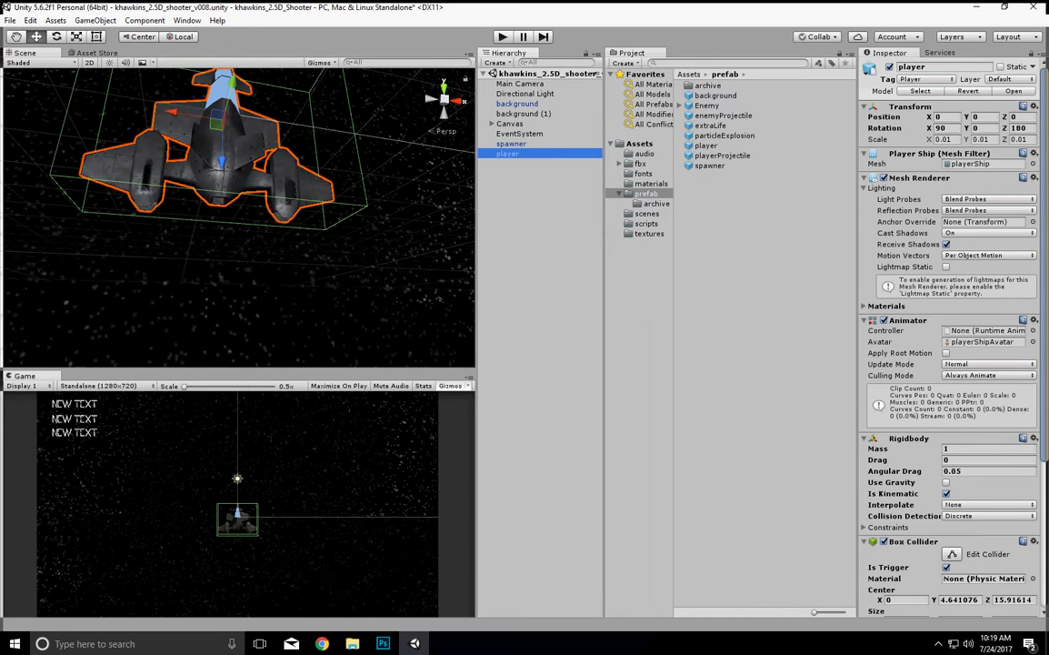
click(707, 146)
drag(957, 560, 857, 505)
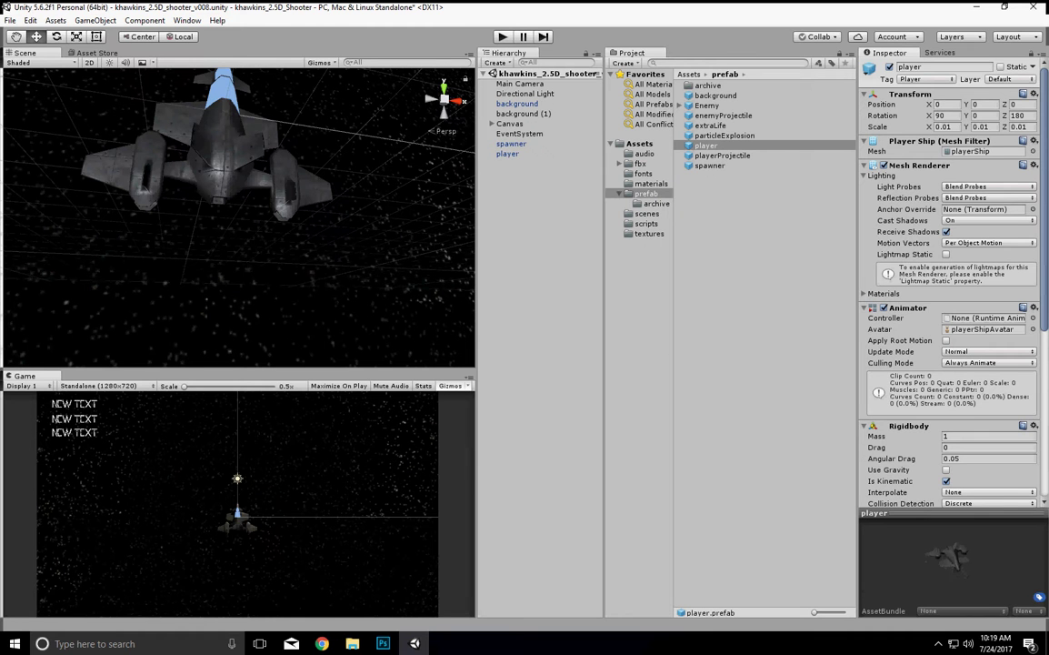
mouse_move(953, 560)
mouse_down()
mouse_move(973, 542)
mouse_move(967, 552)
mouse_up()
Place a test instance of the player prefab beside the scene's ship for comparison and delete that instance
drag(706, 145, 537, 209)
alt+drag(300, 218, 300, 237)
scroll(238, 218, down, 5)
drag(174, 145, 291, 169)
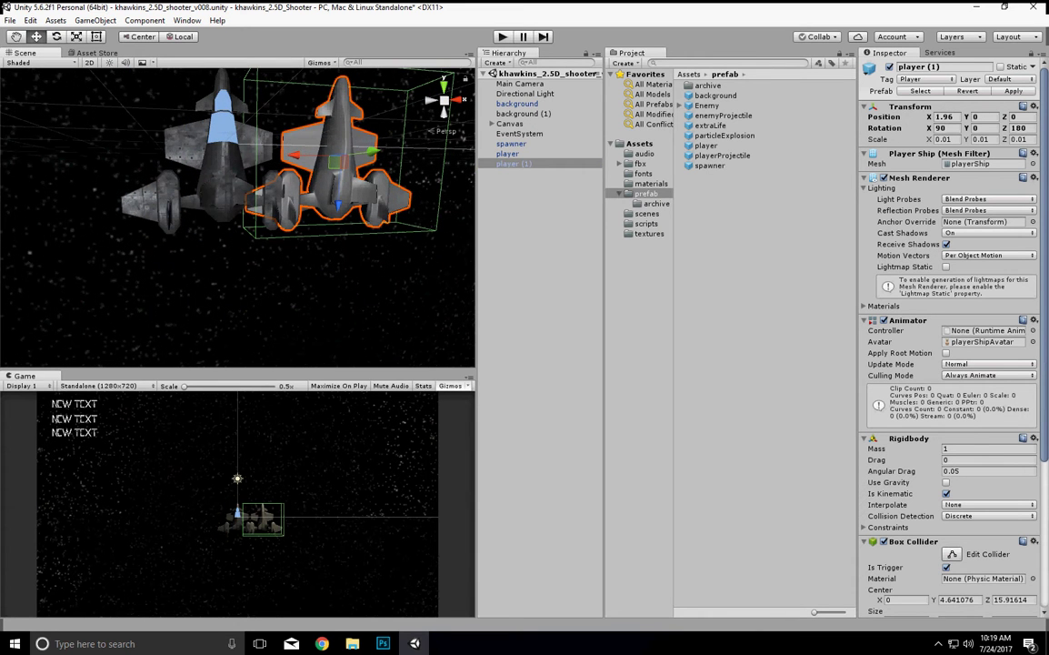
key(Delete)
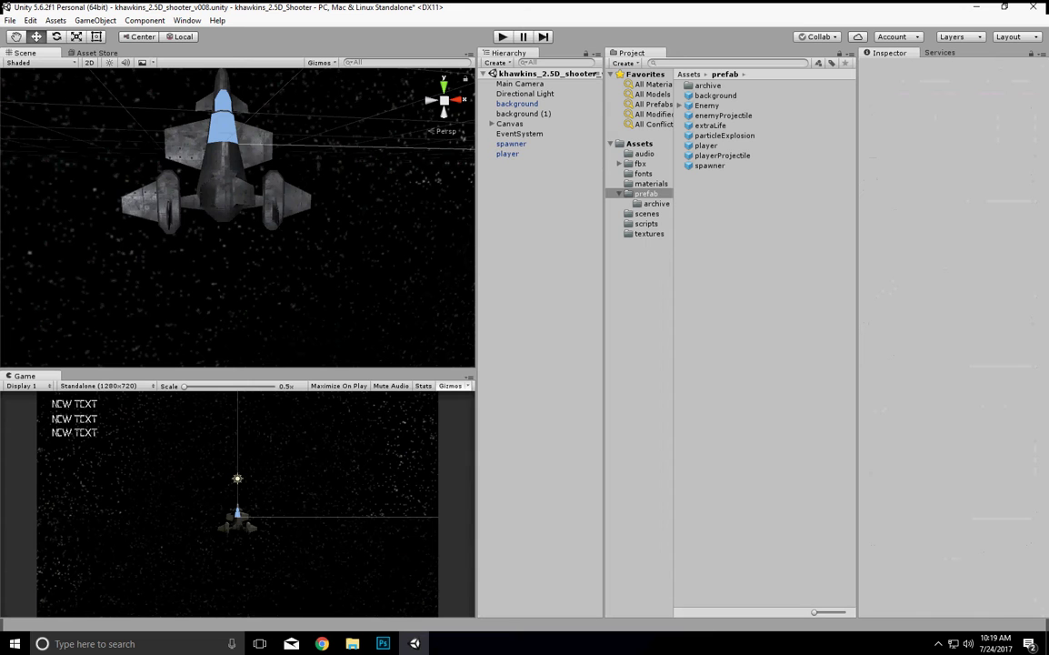
Create a new prefab from the scene's player object in the prefab folder and delete the old player prefab
click(224, 173)
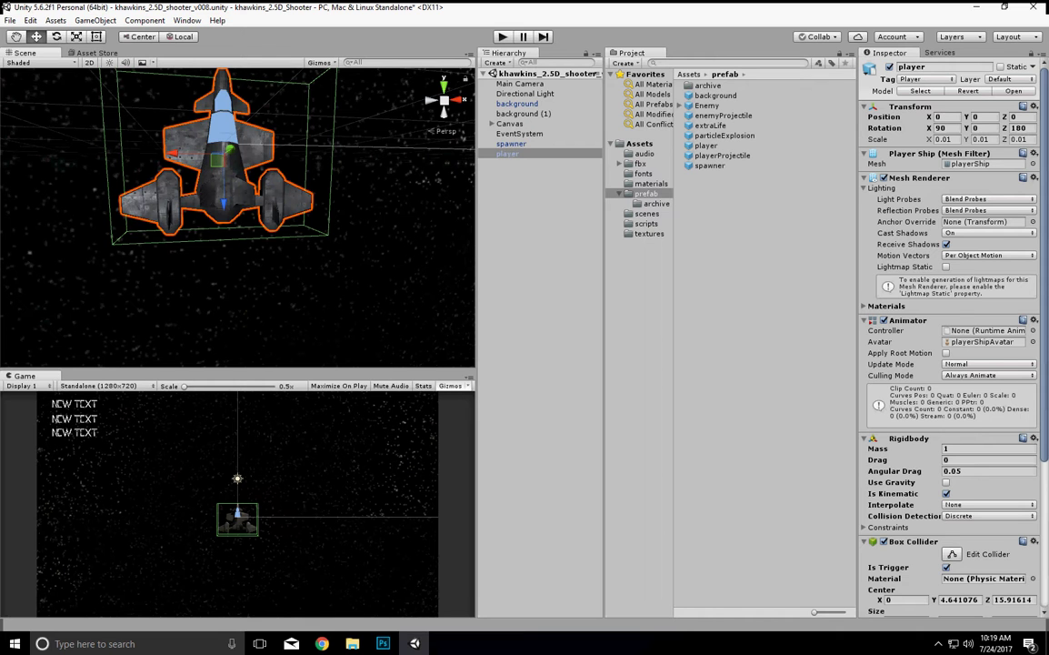
drag(508, 154, 739, 249)
click(706, 146)
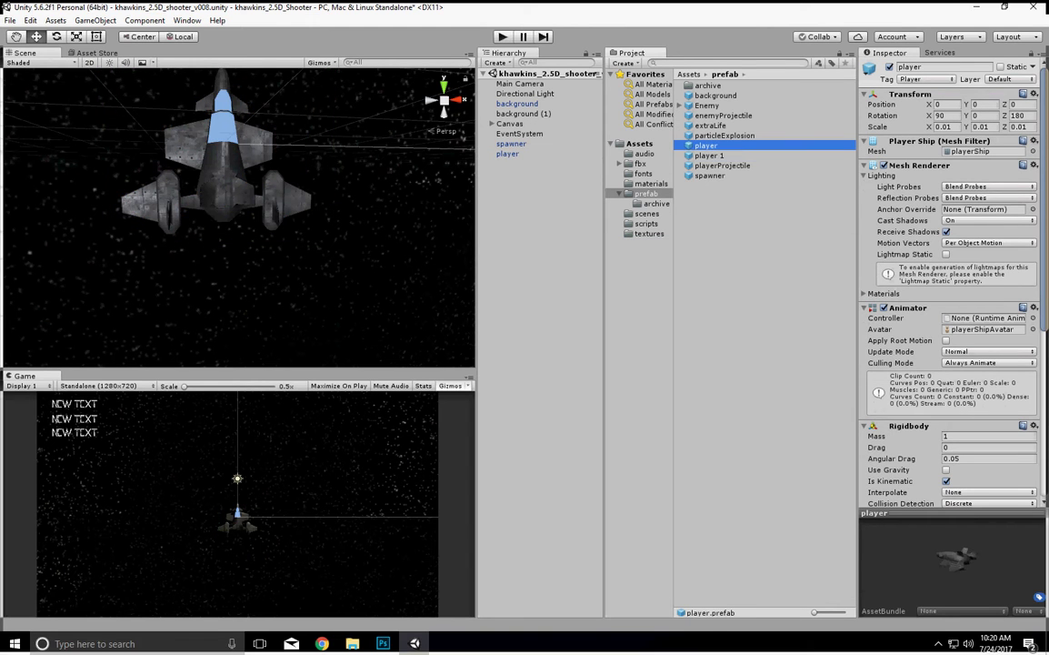
key(Delete)
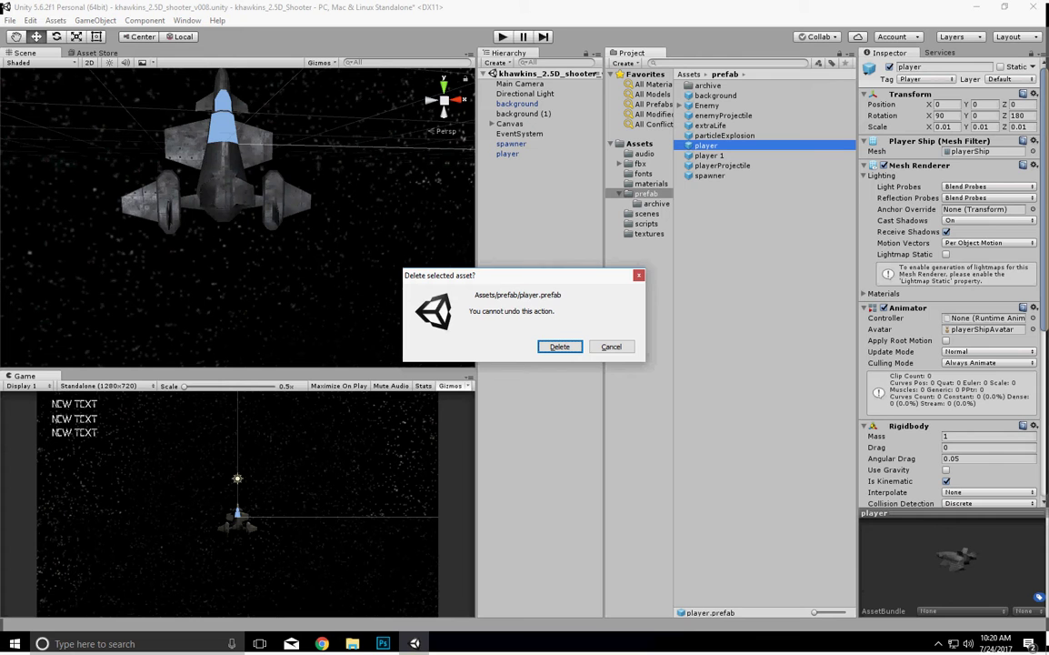
key(Return)
Rename the newly created prefab to player
click(709, 144)
right_click(710, 144)
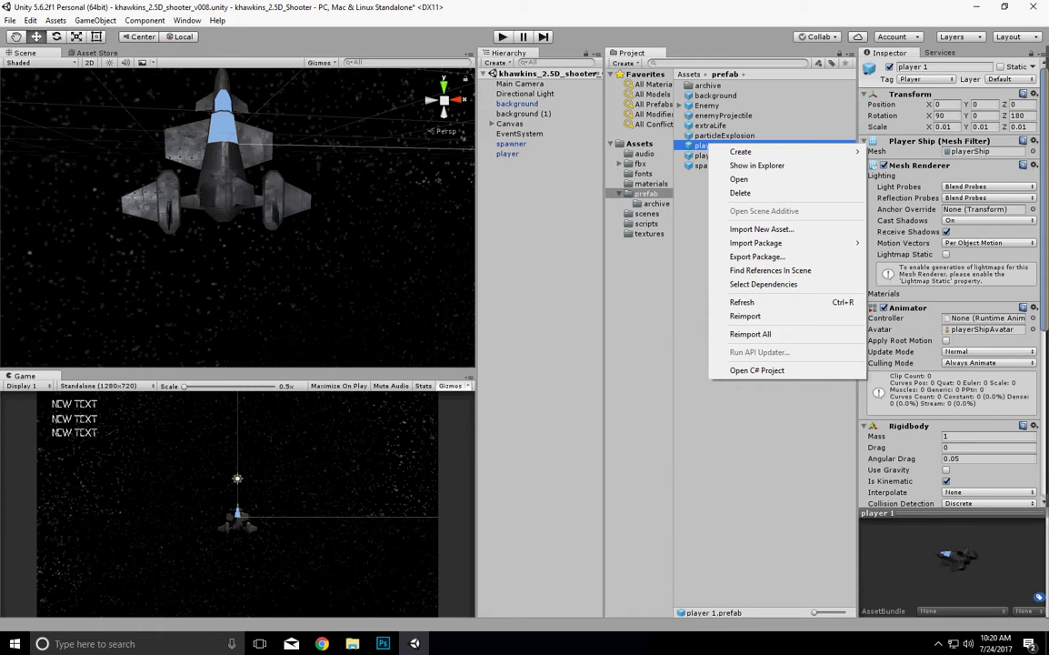
click(711, 125)
click(710, 146)
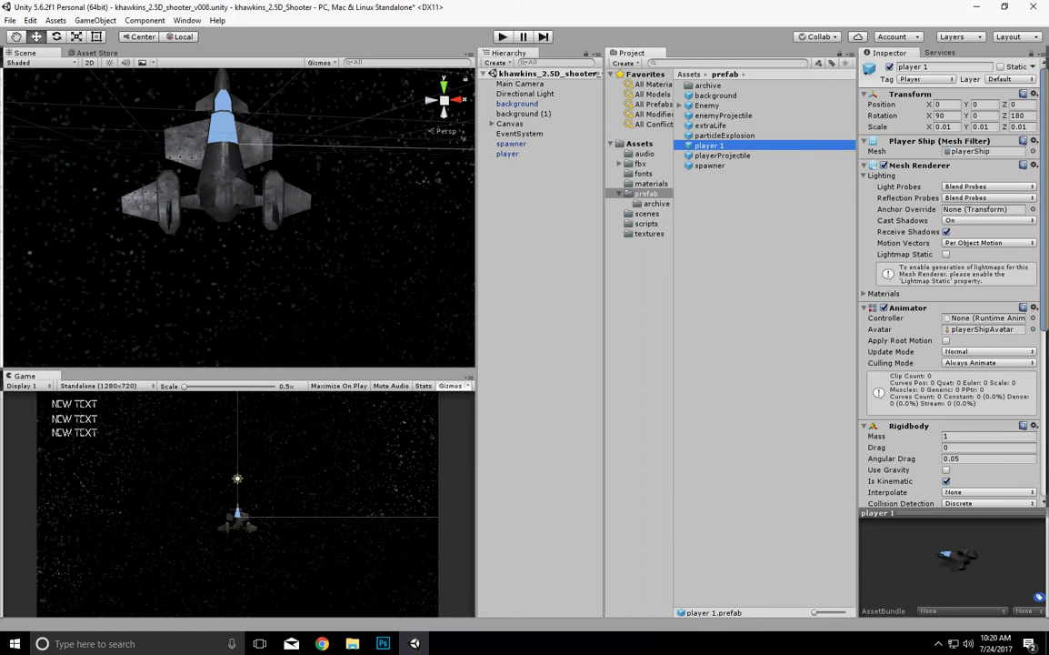
key(F2)
key(Right)
key(BackSpace)
key(BackSpace)
key(Return)
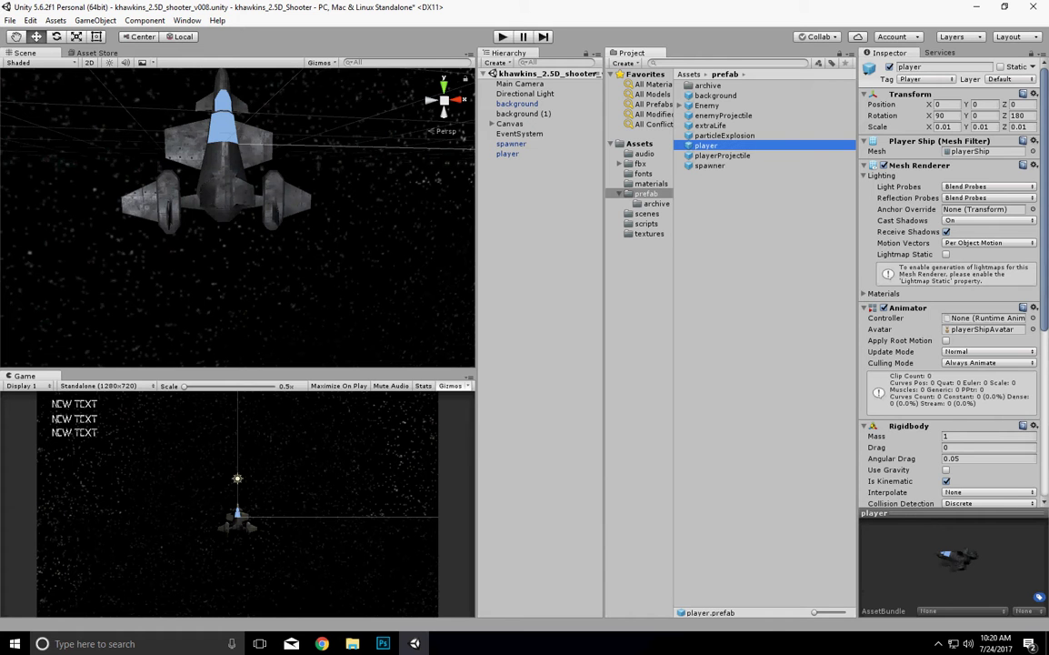
click(736, 238)
Select the player object in the scene and start the game in Play mode
click(508, 153)
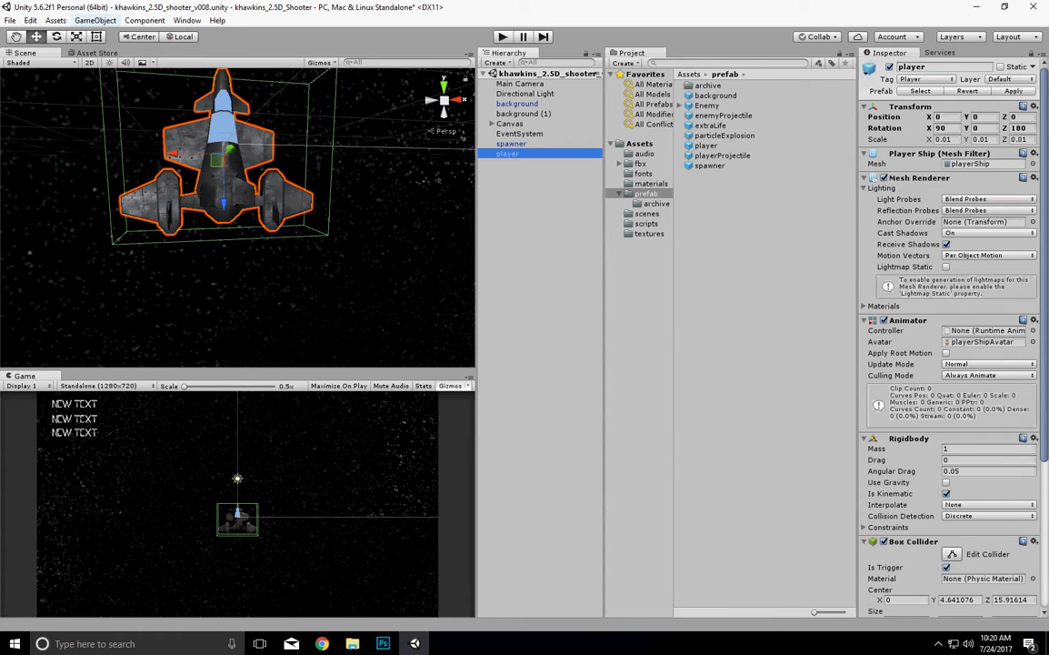
scroll(227, 163, up, 3)
alt+drag(228, 164, 248, 182)
key(ctrl+p)
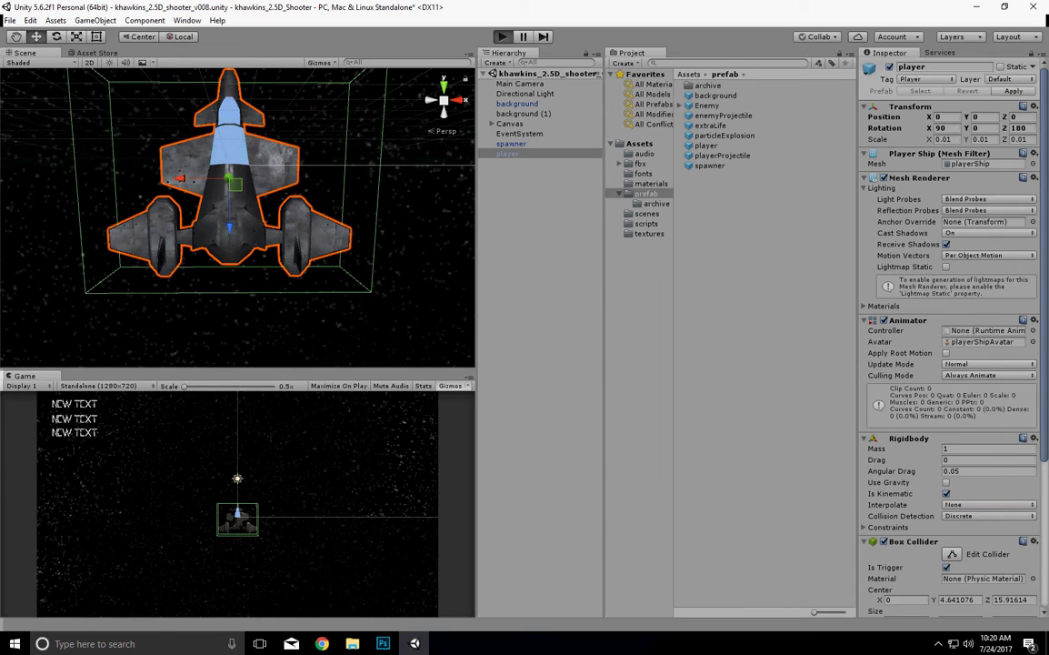
Playtest the game by steering the player ship around and firing at the enemies, and stop Play mode
key(Down)
key(Left)
key(space)
key(Right)
key(Up)
key(space)
key(space)
key(space)
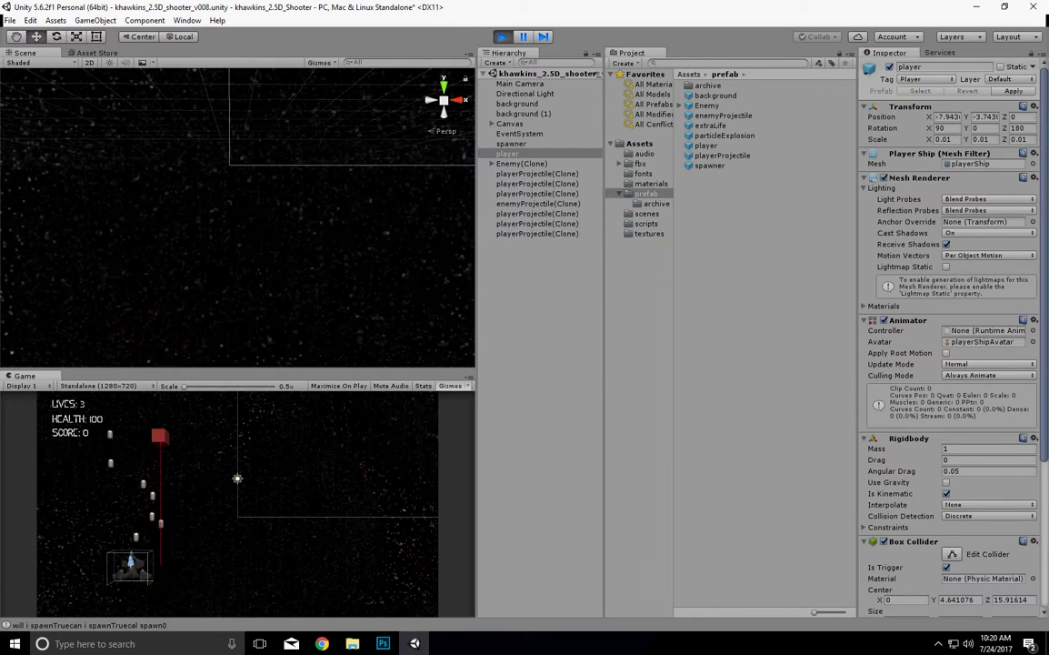
key(Left)
key(space)
key(space)
key(Right)
key(space)
key(space)
key(space)
key(Left)
key(Right)
key(space)
key(space)
key(space)
key(Left)
key(space)
key(space)
key(space)
key(space)
key(Right)
key(space)
key(space)
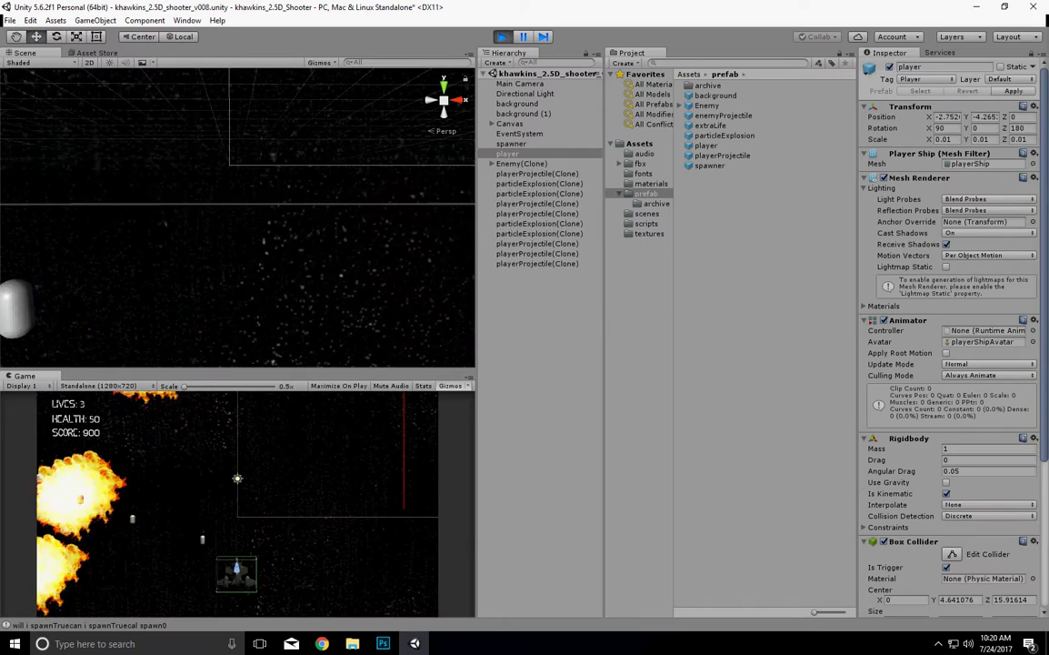
key(space)
key(space)
key(space)
key(space)
key(space)
key(Right)
key(space)
key(space)
key(space)
key(space)
key(Left)
key(Right)
key(space)
key(Left)
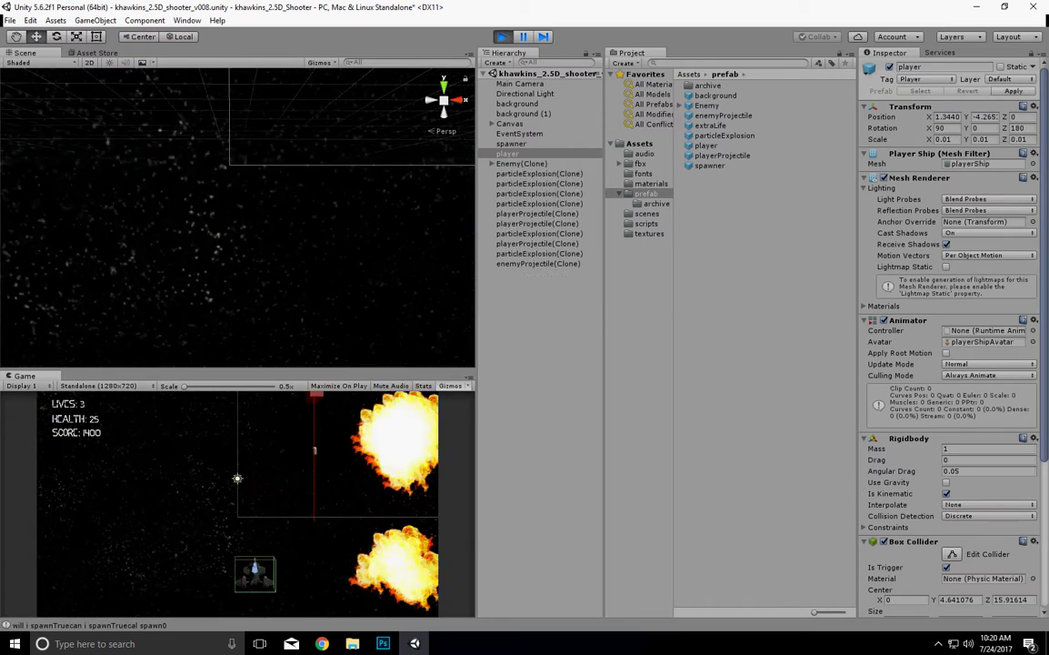
key(Right)
key(space)
key(space)
key(space)
key(space)
key(space)
key(Left)
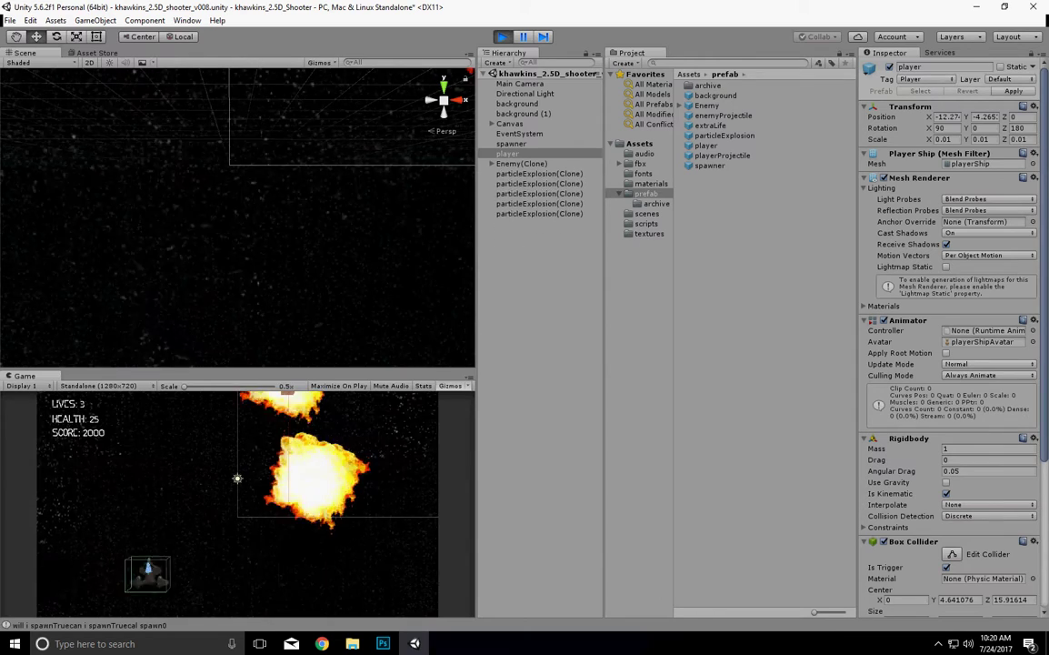
key(Right)
key(space)
key(space)
key(space)
key(Right)
key(space)
key(space)
key(space)
key(Left)
key(space)
key(space)
key(space)
key(space)
key(space)
key(Right)
key(Left)
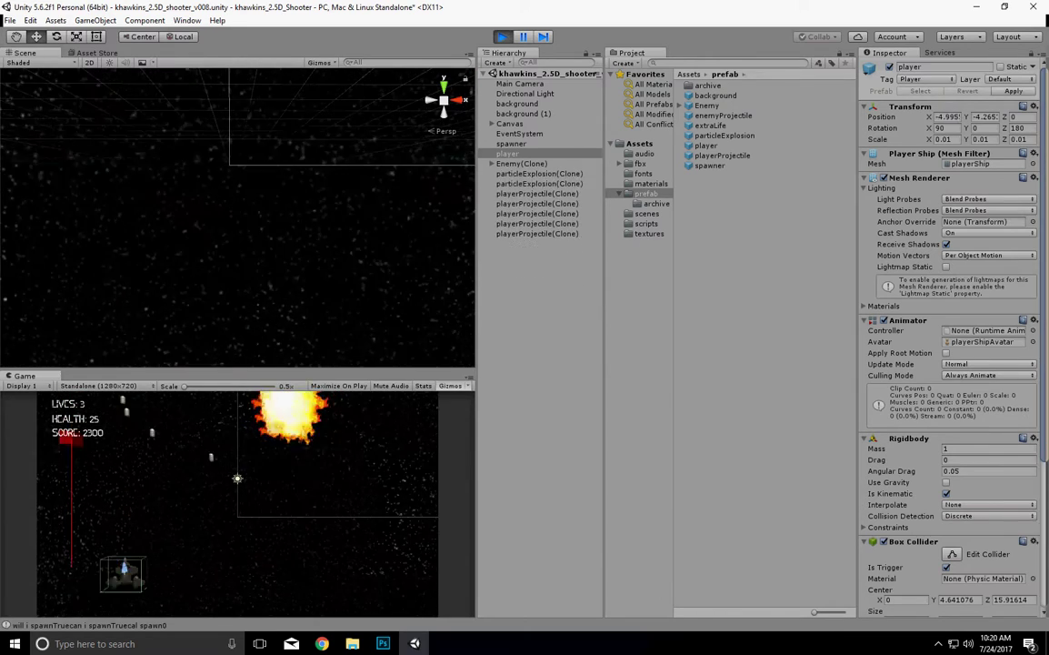
key(Right)
key(space)
key(space)
key(space)
key(space)
key(space)
key(space)
key(Left)
key(Up)
key(Down)
key(Up)
key(Right)
key(space)
key(Left)
key(space)
key(space)
key(Right)
key(space)
key(space)
key(Left)
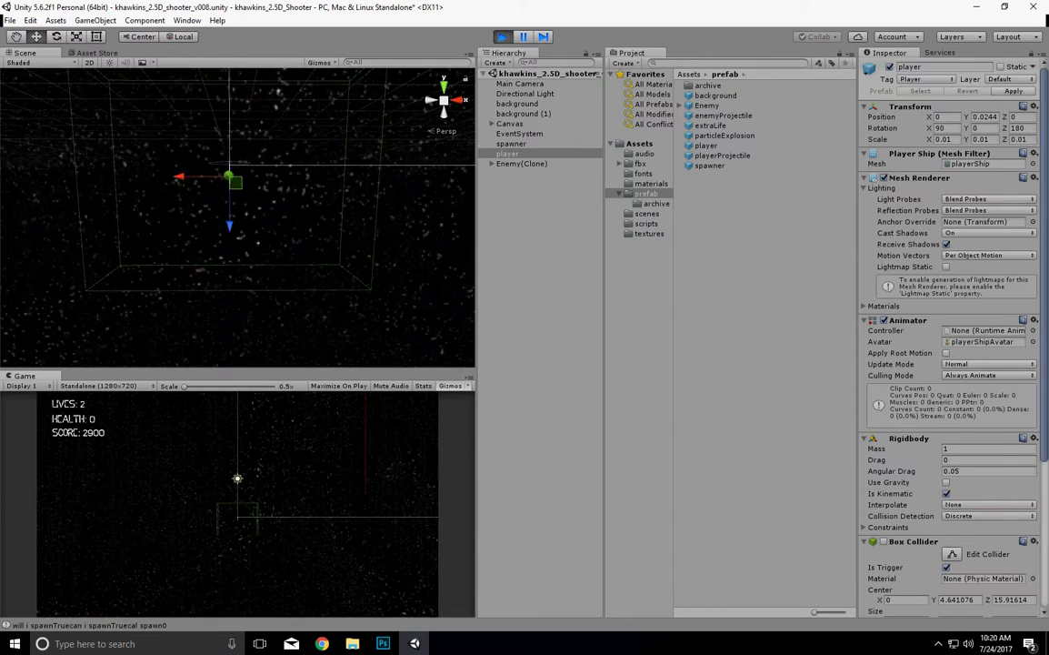
key(ctrl+p)
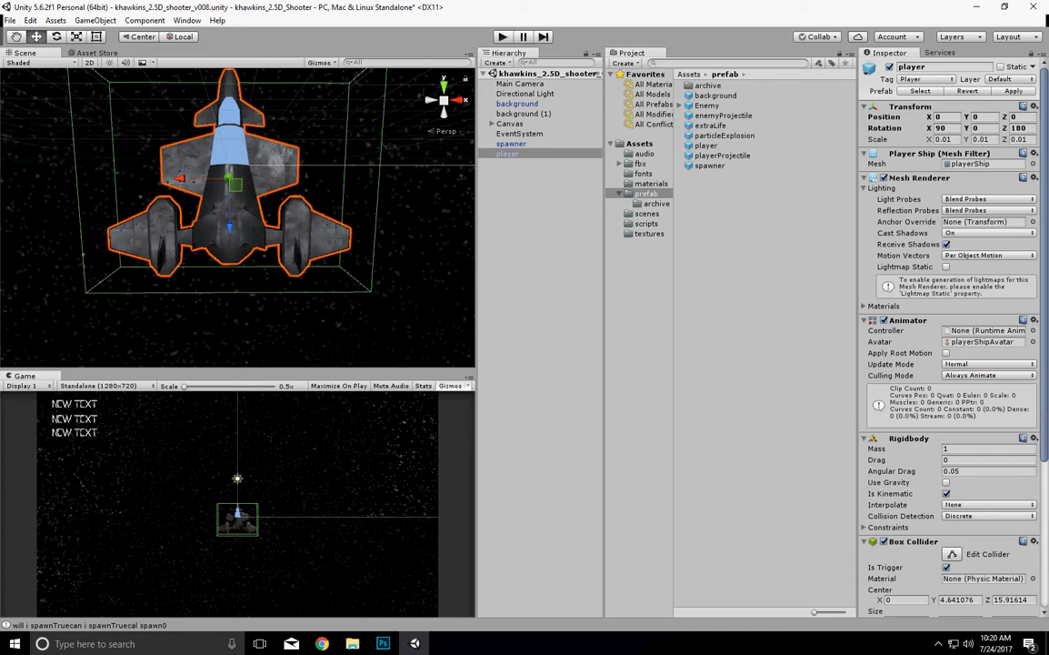
Select playerMaterial in the materials folder to review its texture maps and settings
click(509, 154)
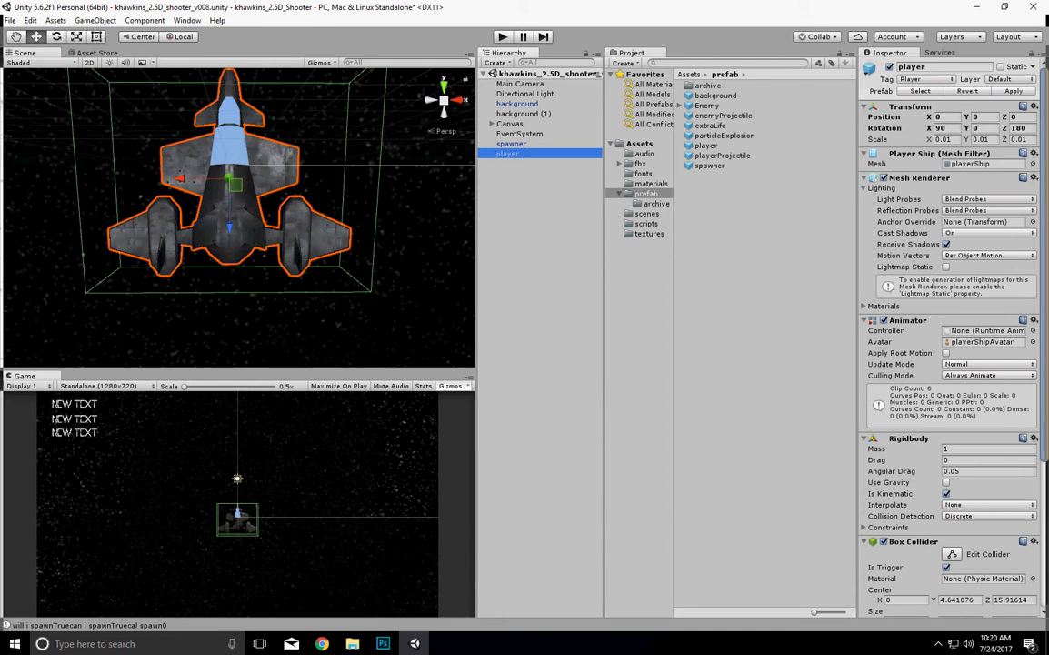
click(651, 184)
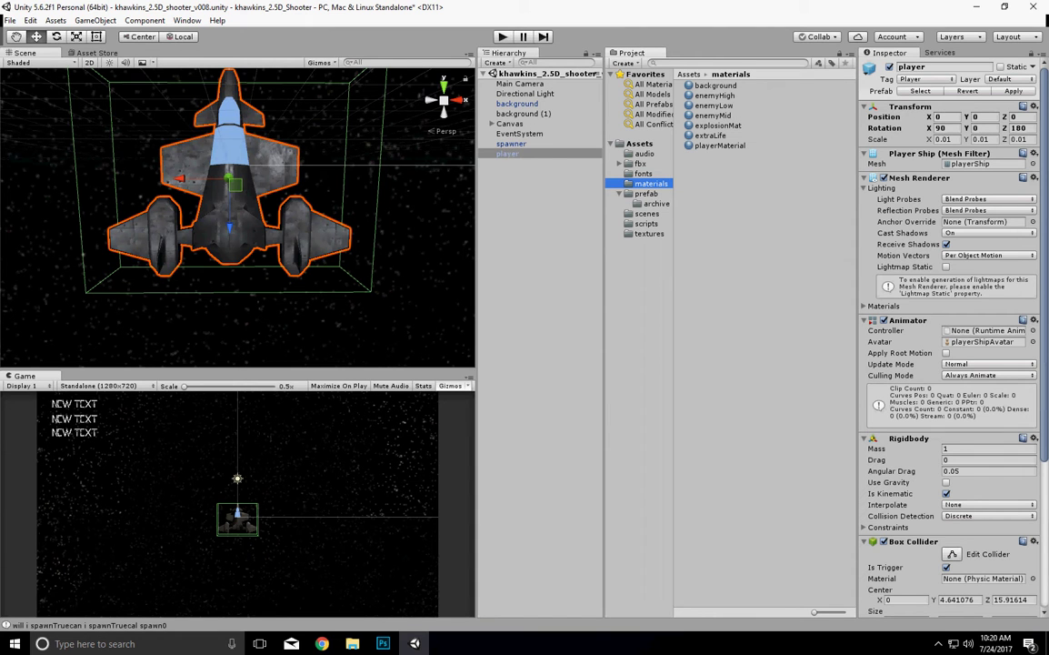
click(712, 135)
click(720, 145)
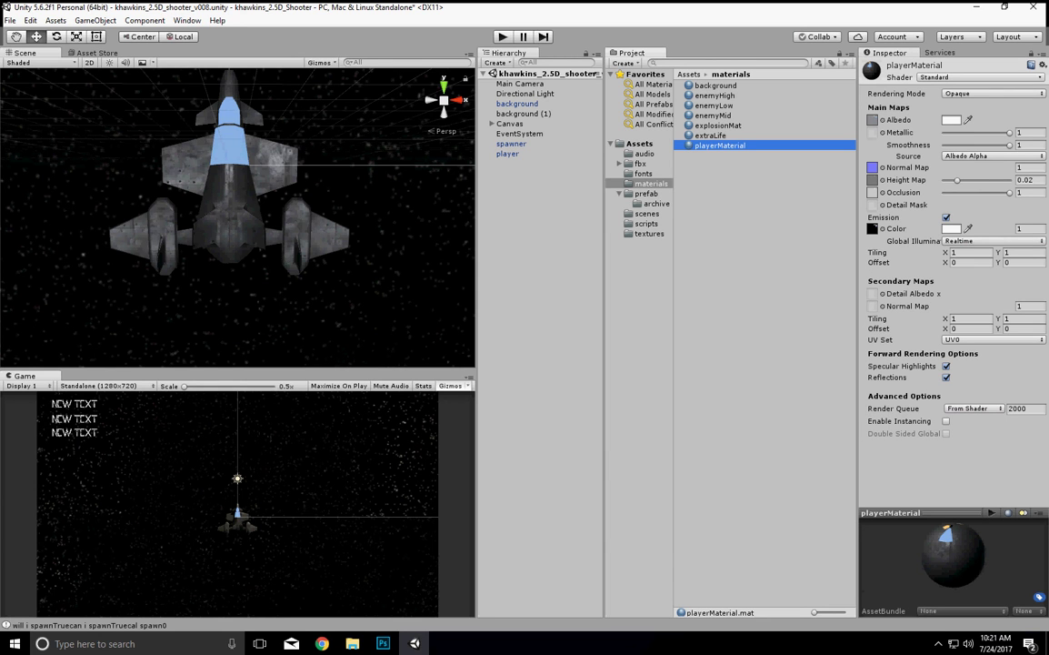
click(938, 644)
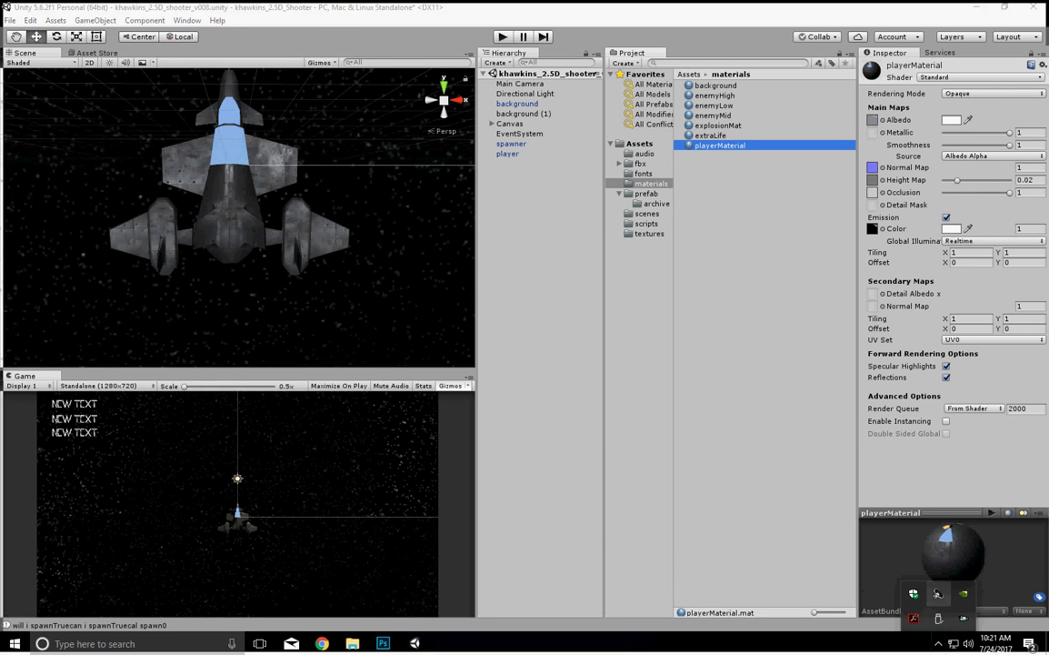